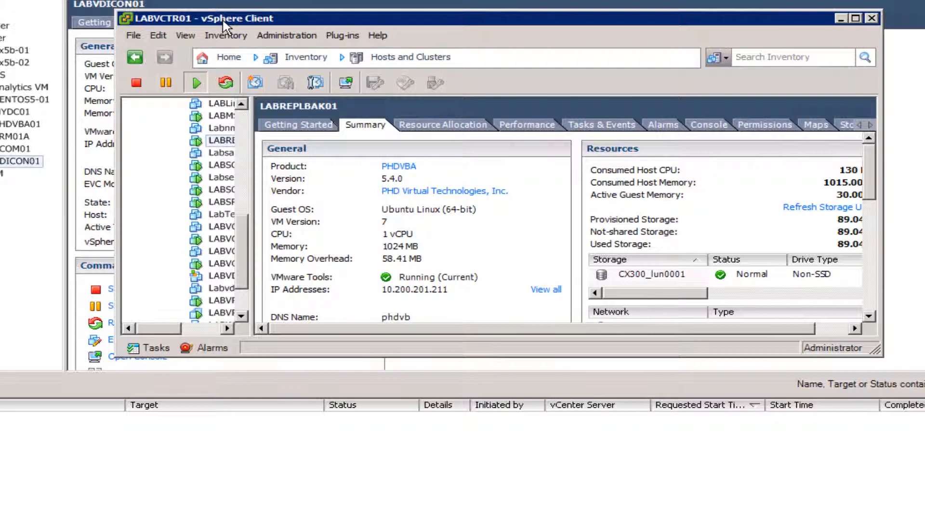
# Step: Minimize the LABVCTR01 vSphere Client window and open the backup console's configuration for appliance LABPHDVBA01
pyautogui.moveTo(332, 18); pyautogui.dragTo(410, 99)
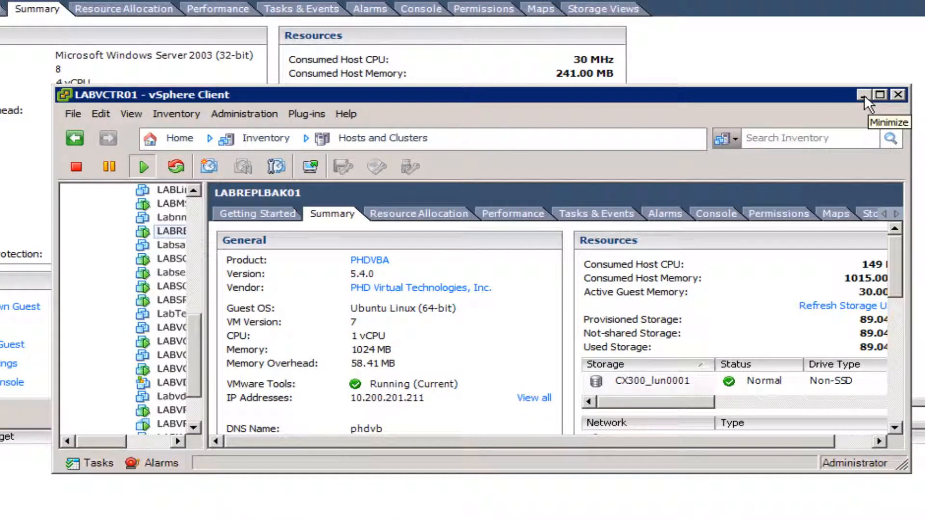
pyautogui.click(863, 94)
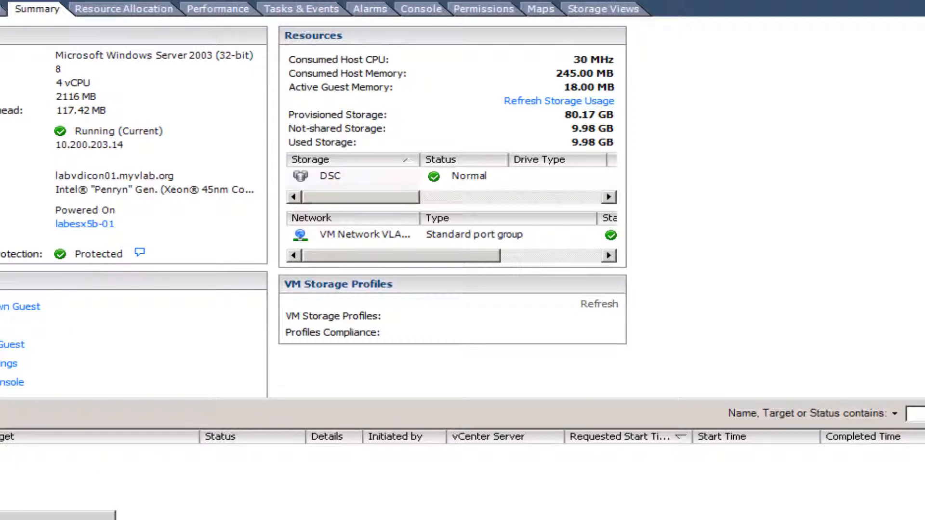
pyautogui.rightClick(0, 164)
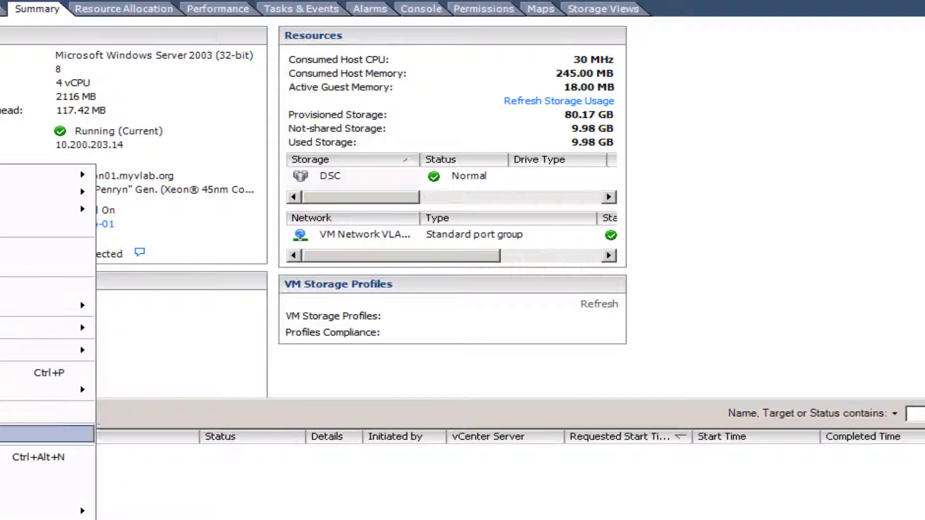
pyautogui.moveTo(10, 510)
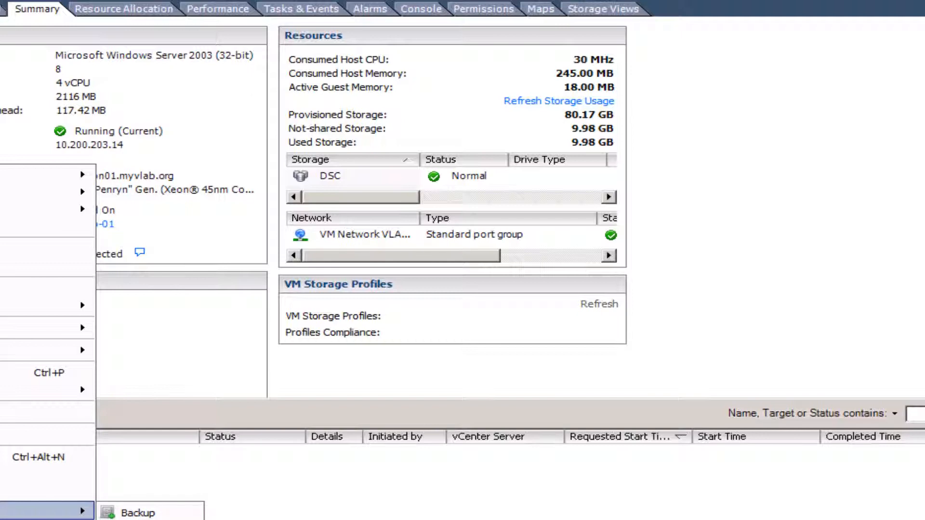
pyautogui.click(138, 513)
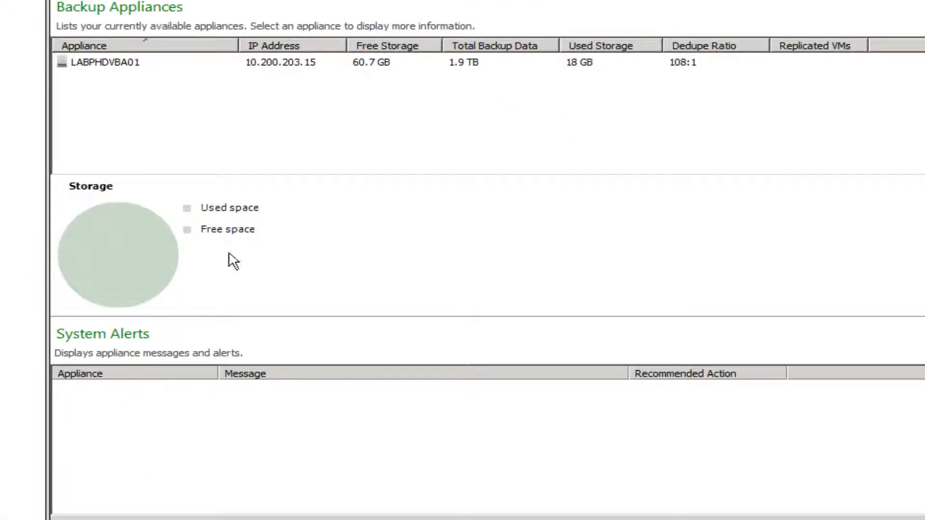
pyautogui.click(10, 153)
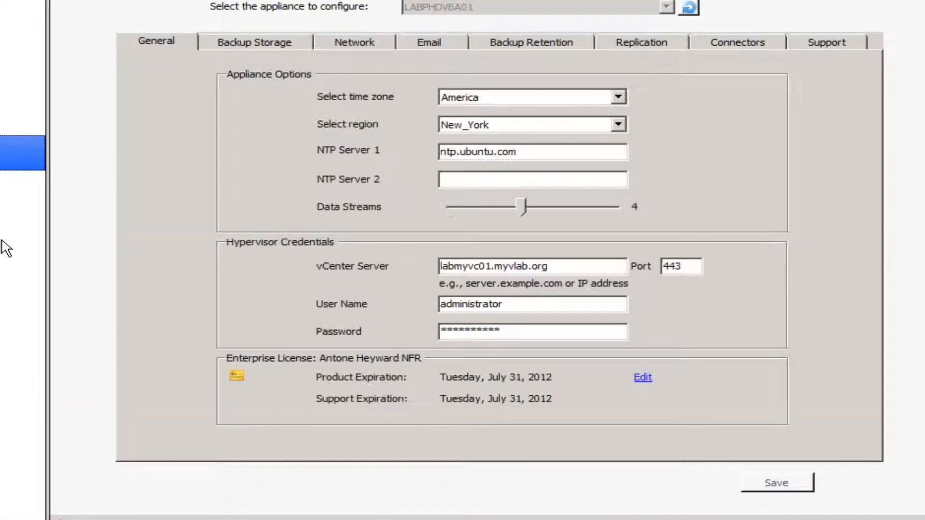
# Step: Enable LABPHDVBA01's share for VM replication and export at \\10.200.203.15\dd, enter and confirm the connector password, and save
pyautogui.click(626, 45)
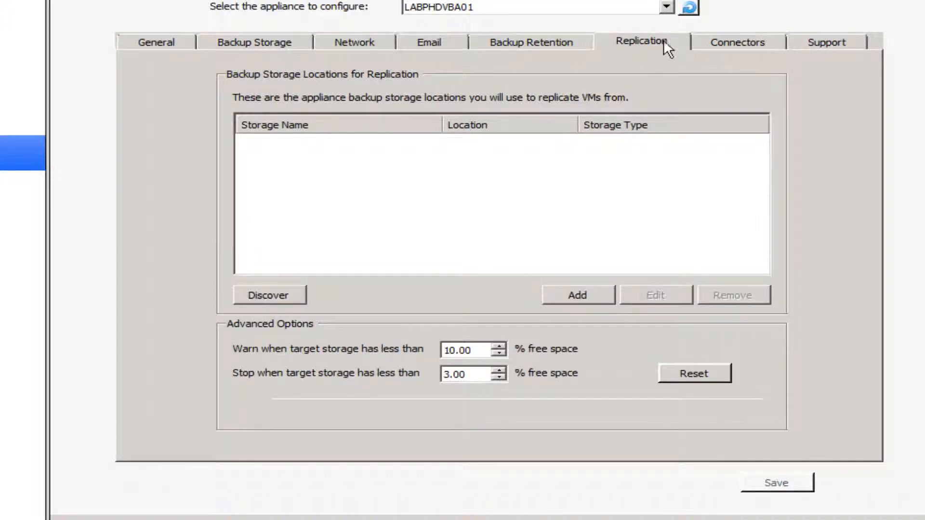
pyautogui.click(706, 43)
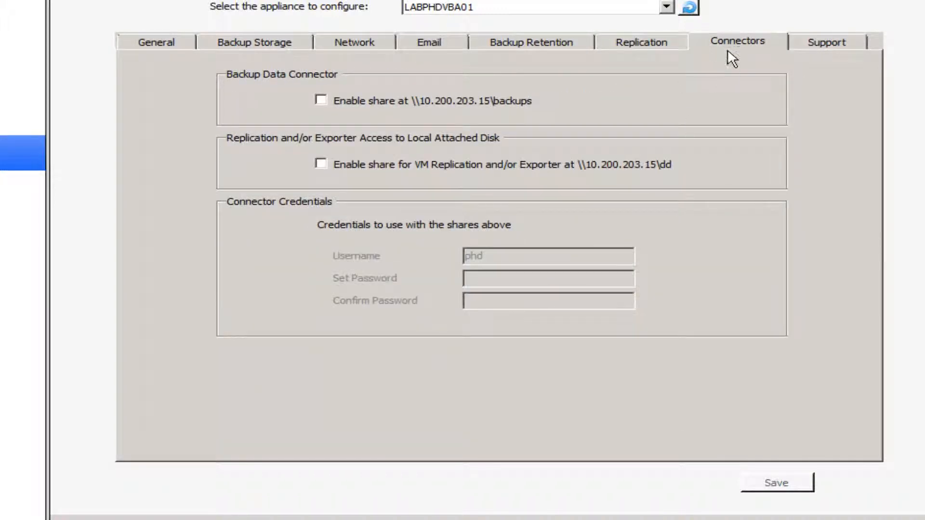
pyautogui.click(371, 164)
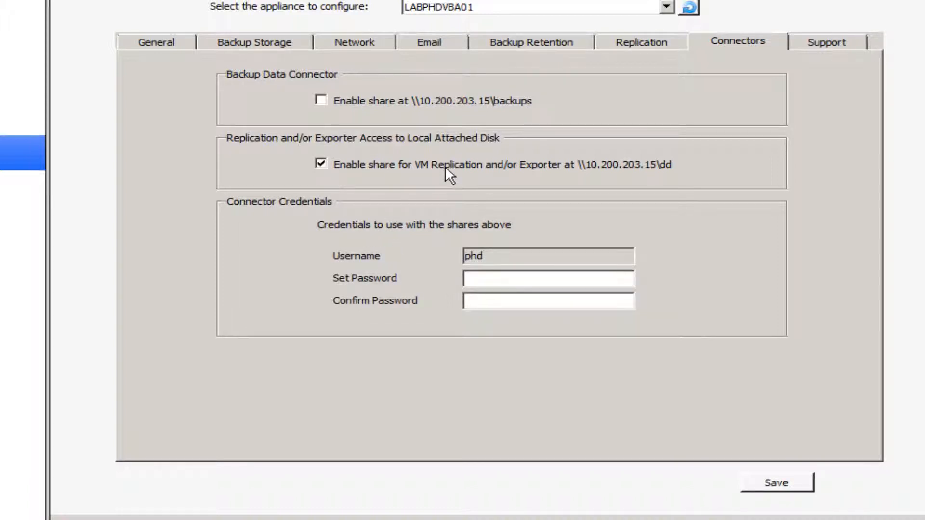
pyautogui.click(496, 279)
pyautogui.write('*****************')
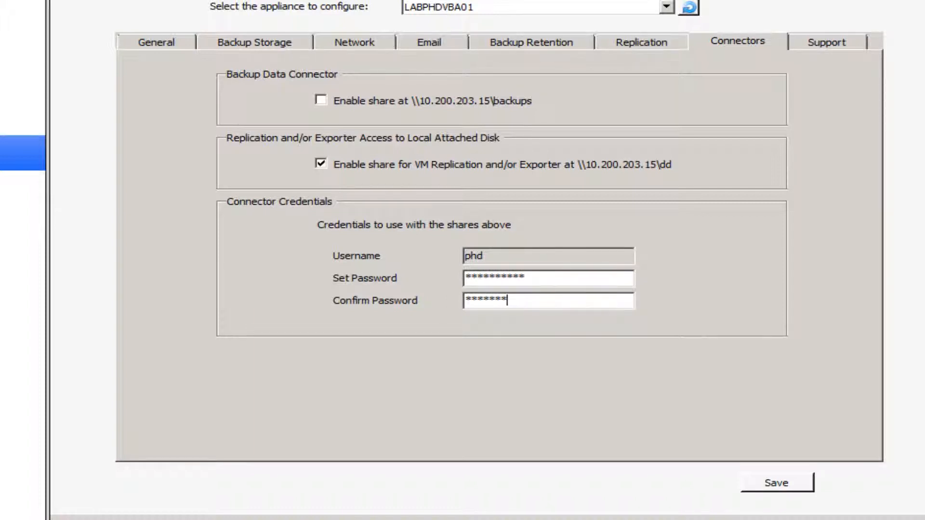
pyautogui.write('****')
pyautogui.moveTo(485, 256); pyautogui.dragTo(464, 257)
pyautogui.click(756, 483)
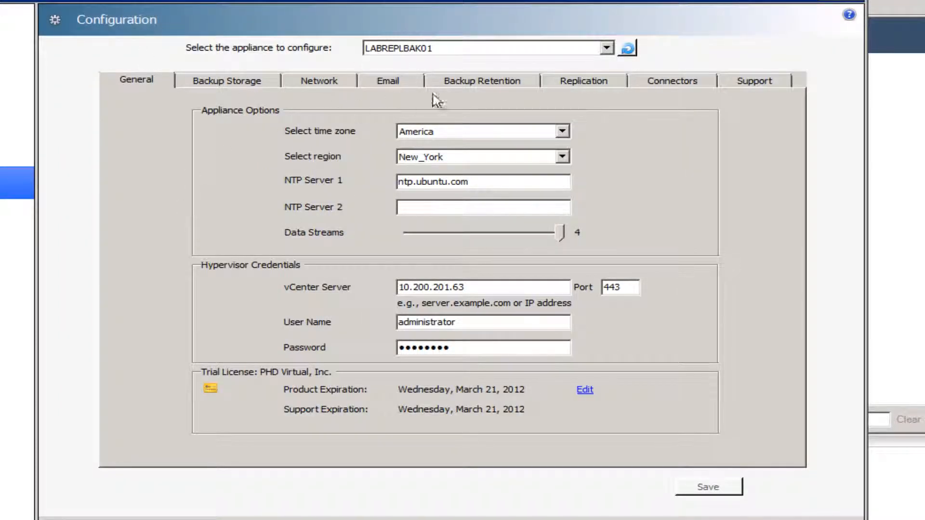
# Step: On appliance LABREPLBAK01, begin a CIFS replication storage location named SourceBackup with share path \\10.200.203.15\dd
pyautogui.click(576, 83)
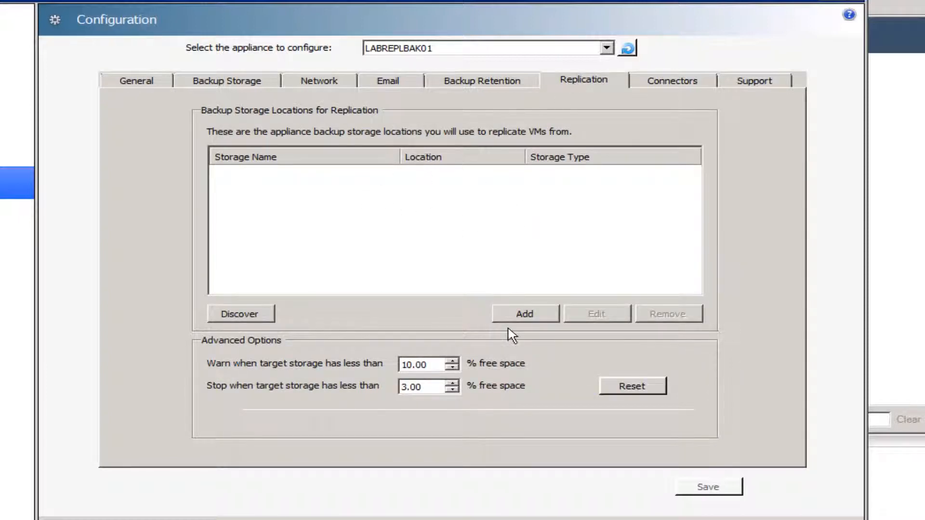
pyautogui.click(524, 314)
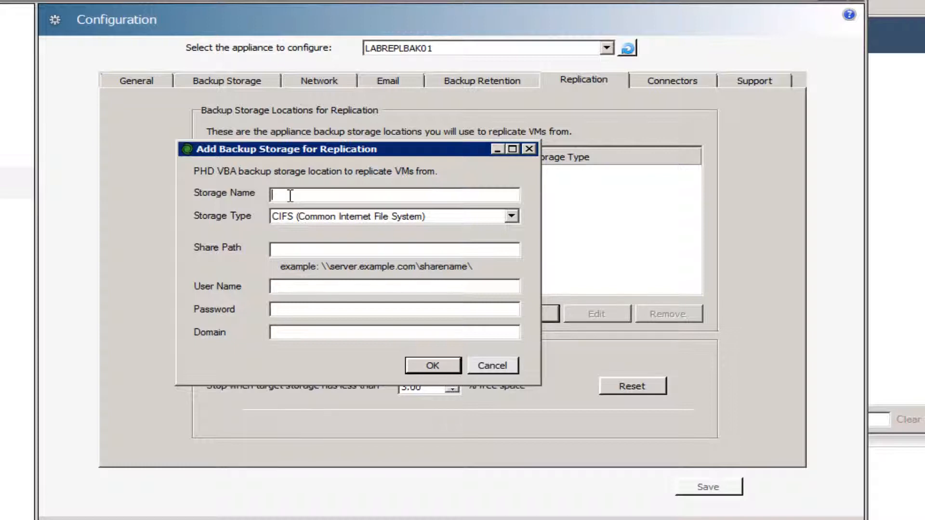
pyautogui.write('SourceBackup')
pyautogui.click(299, 251)
pyautogui.write('\\\\10.200.20')
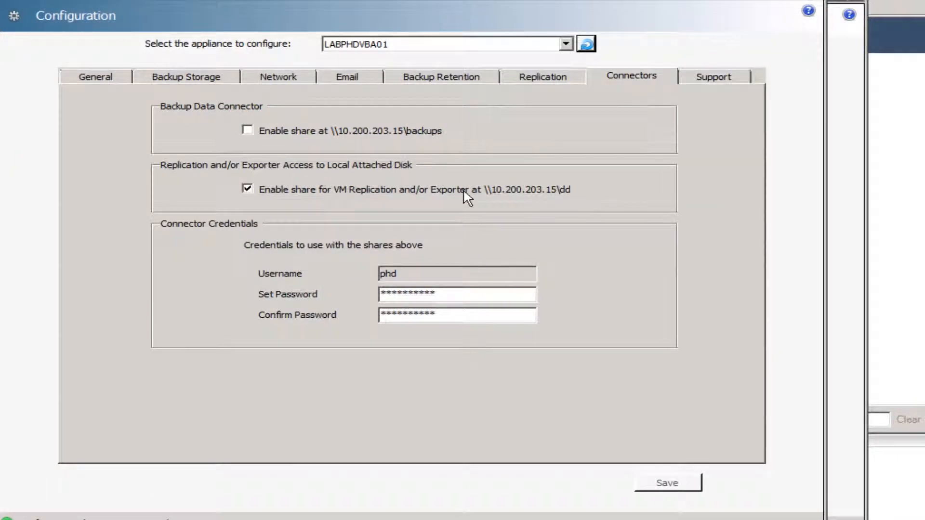
pyautogui.click(532, 191)
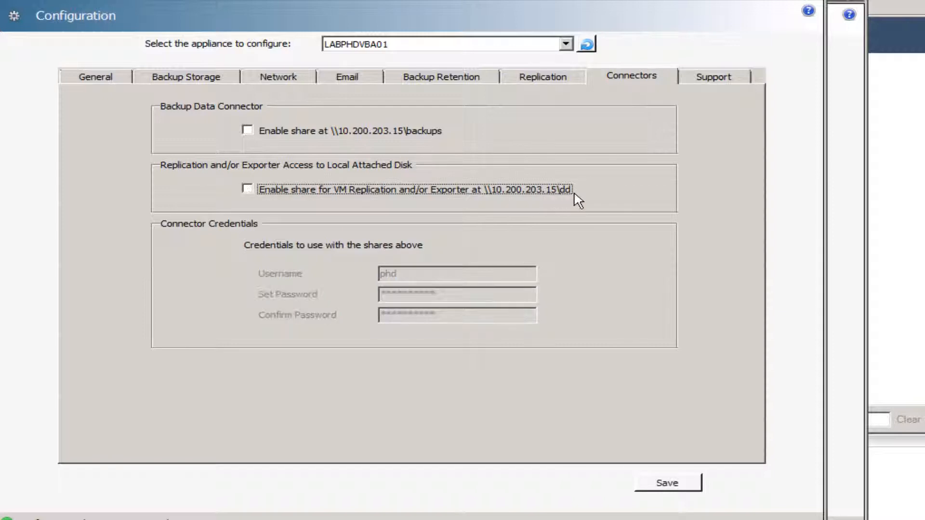
pyautogui.click(377, 195)
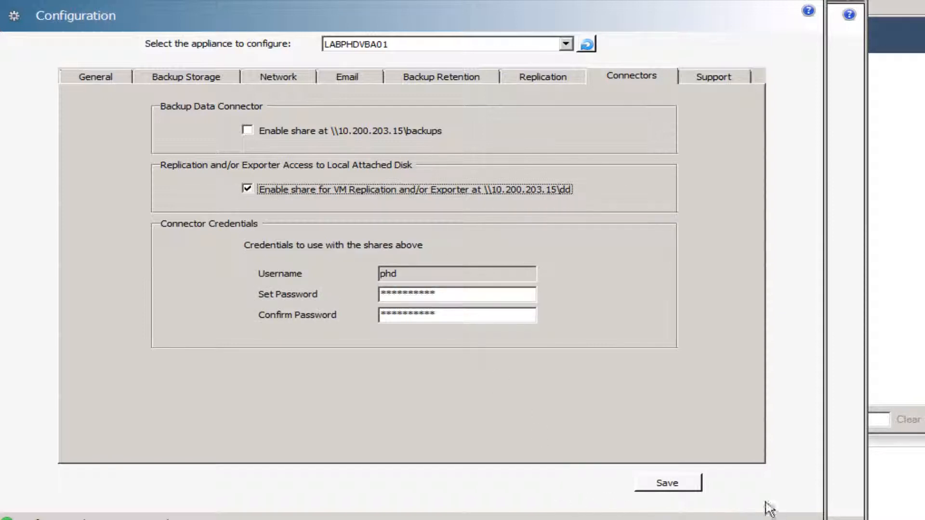
pyautogui.click(686, 483)
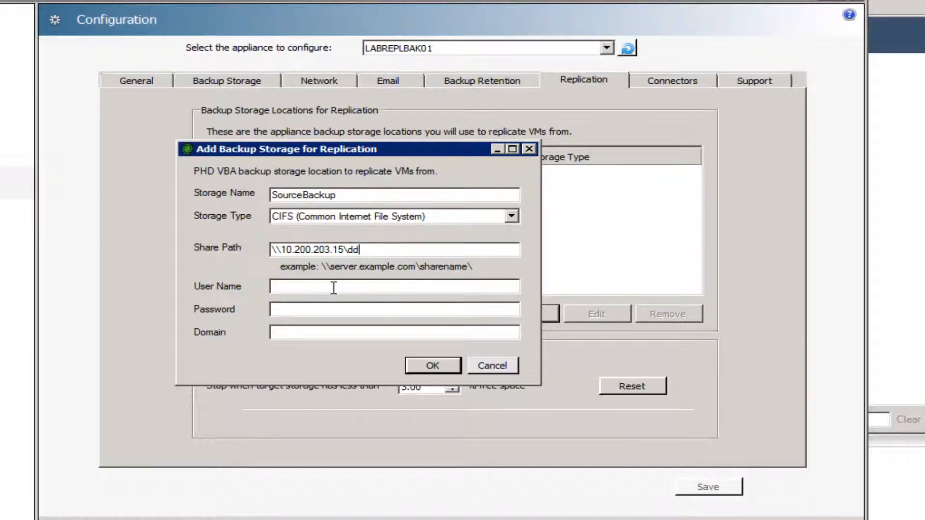
# Step: Complete the SourceBackup storage location with user name phd and the share password, add it, and save the configuration
pyautogui.write('phd')
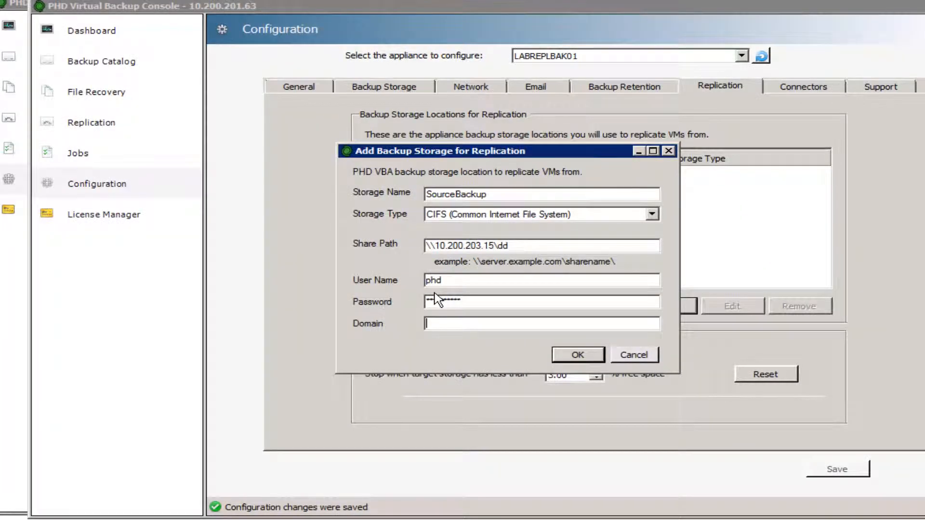
pyautogui.click(460, 302)
pyautogui.click(513, 246)
pyautogui.click(578, 354)
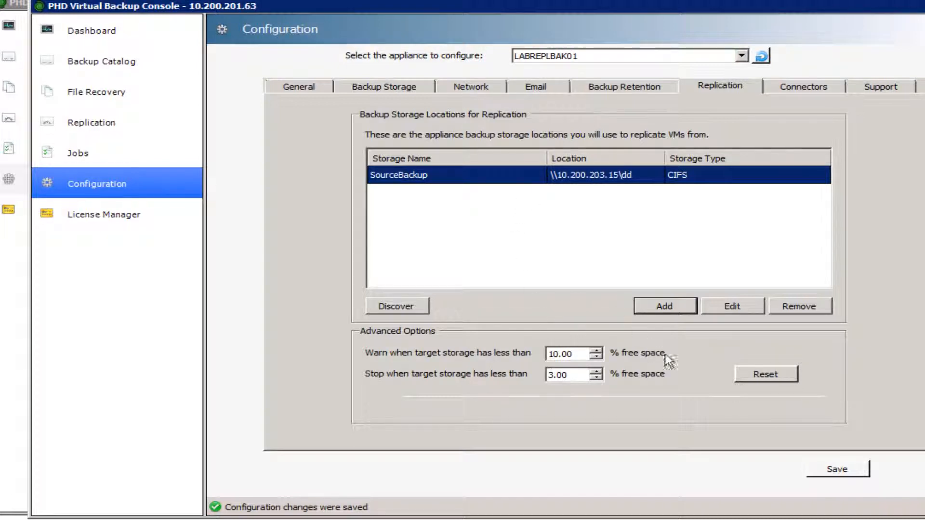
pyautogui.click(826, 471)
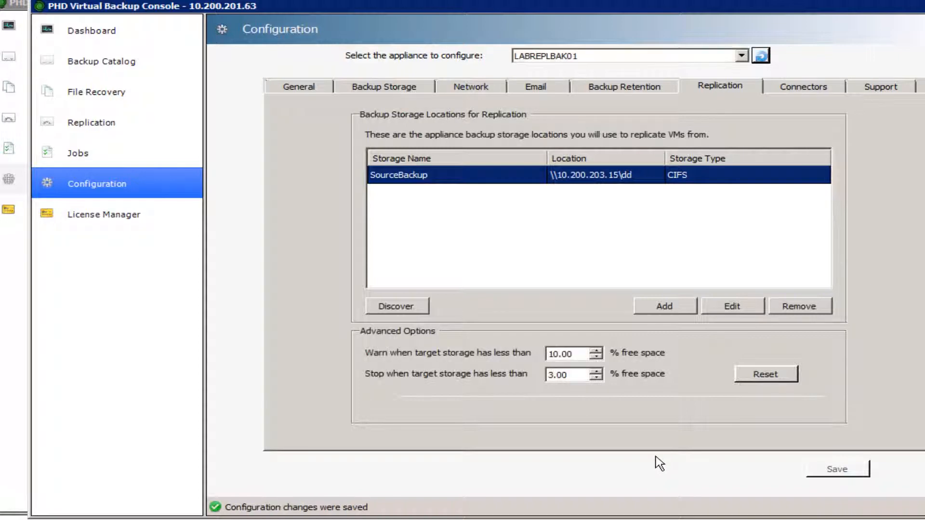
# Step: Open the list of virtual machines available for replication on LABREPLBAK01 and refresh it
pyautogui.click(92, 126)
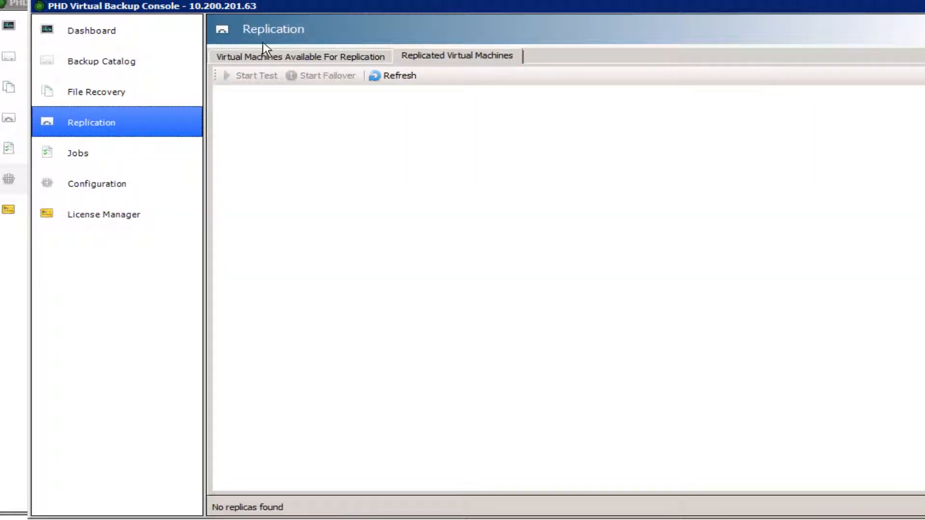
pyautogui.click(290, 58)
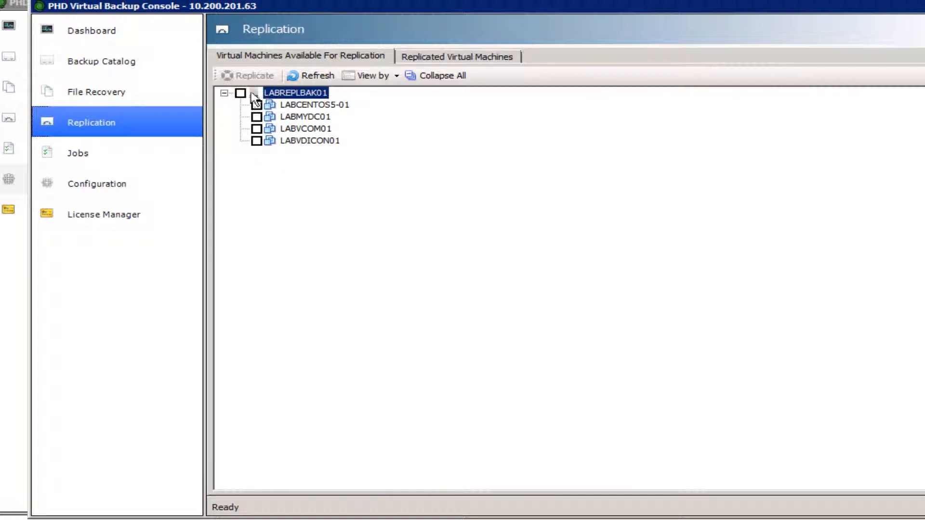
pyautogui.click(308, 76)
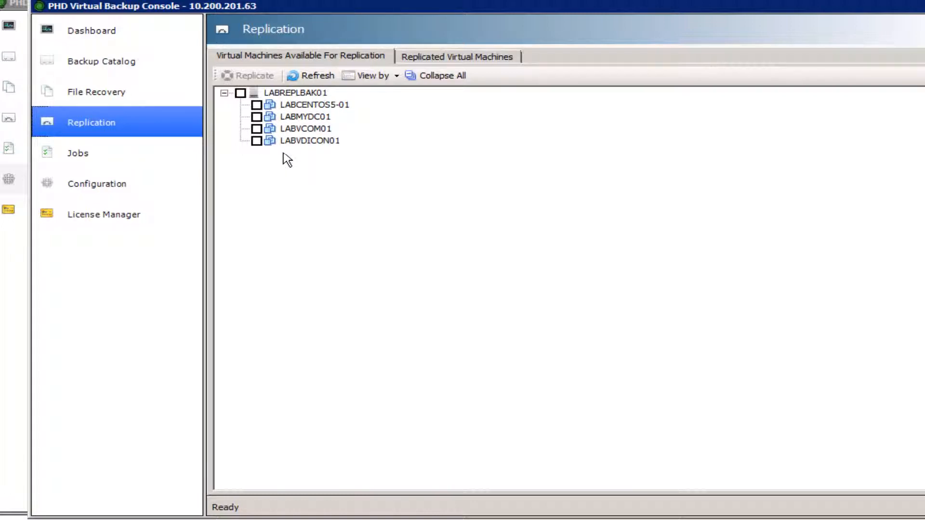
# Step: Select only LABCENTOS5-01 and LABVCOM01 for replication and start creating a replication job for them
pyautogui.click(255, 128)
pyautogui.click(256, 105)
pyautogui.click(257, 141)
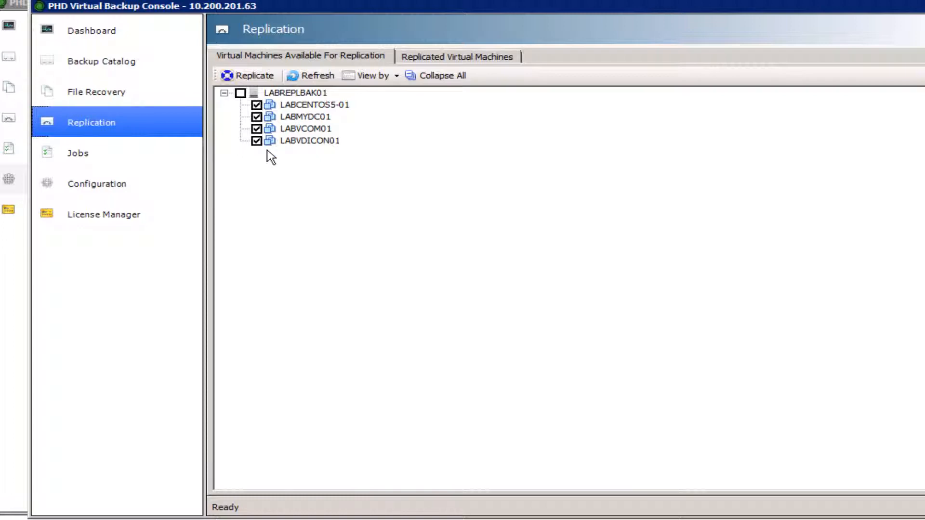
pyautogui.click(258, 116)
pyautogui.click(257, 140)
pyautogui.click(281, 129)
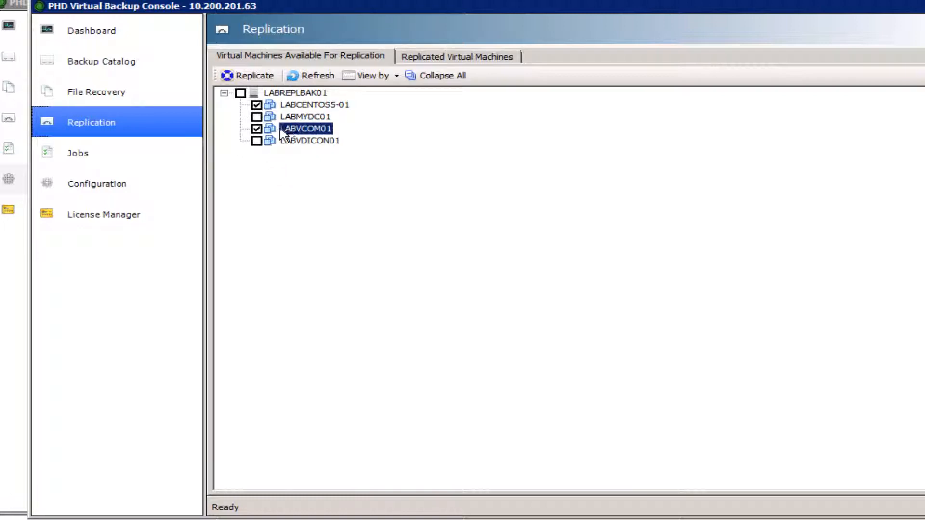
pyautogui.click(302, 105)
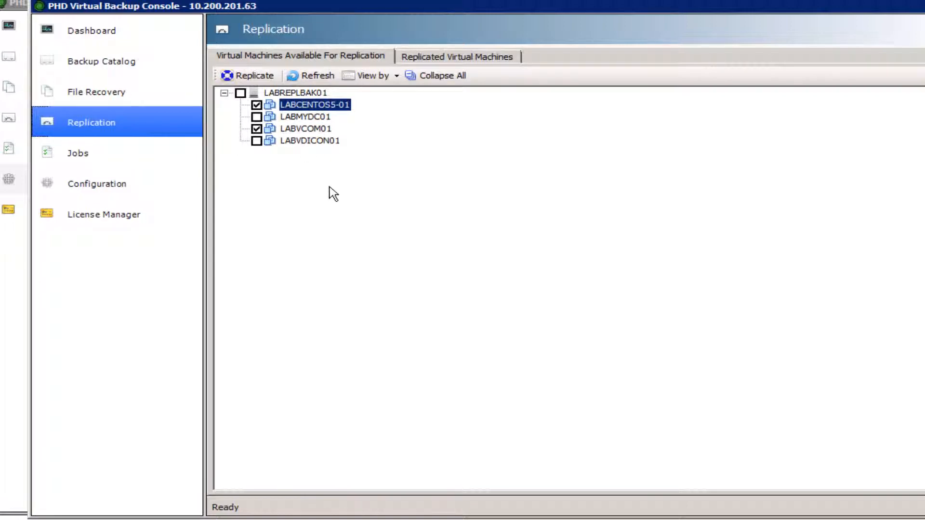
pyautogui.click(251, 76)
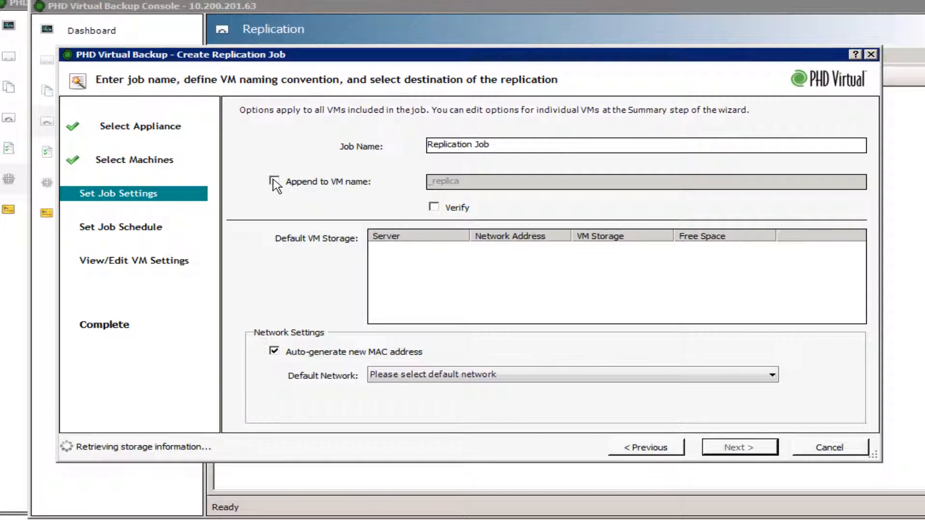
# Step: Append _replica to the VM names, choose CX300_lun0001 on labesx02 as default storage, and set the default network to VM Network
pyautogui.click(273, 180)
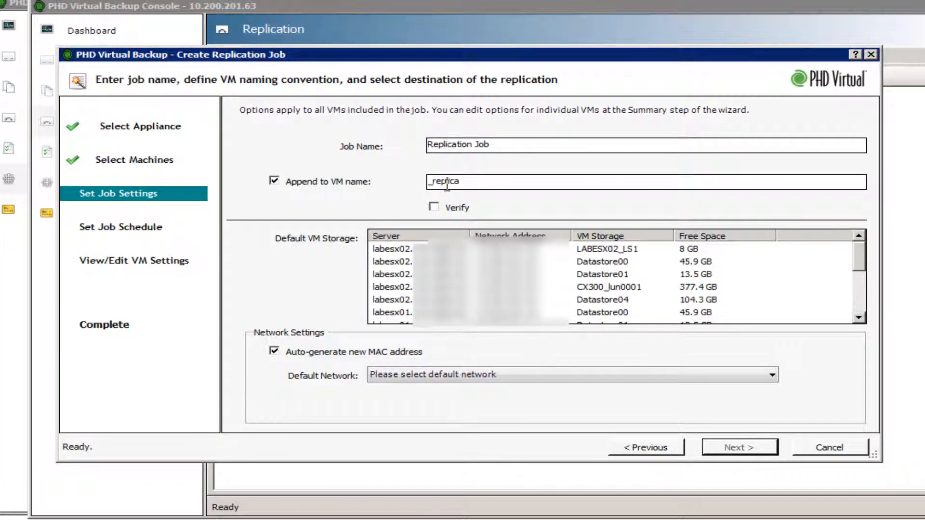
pyautogui.click(688, 291)
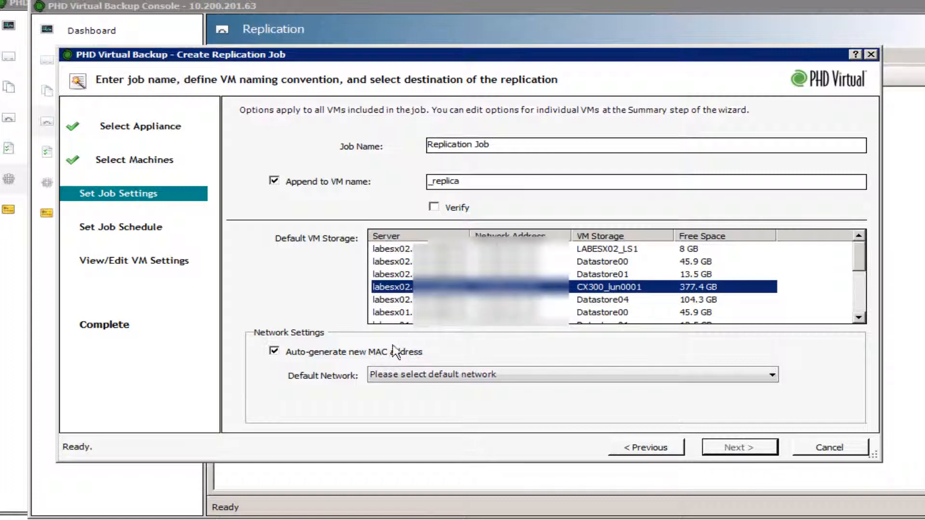
pyautogui.click(423, 383)
pyautogui.click(426, 391)
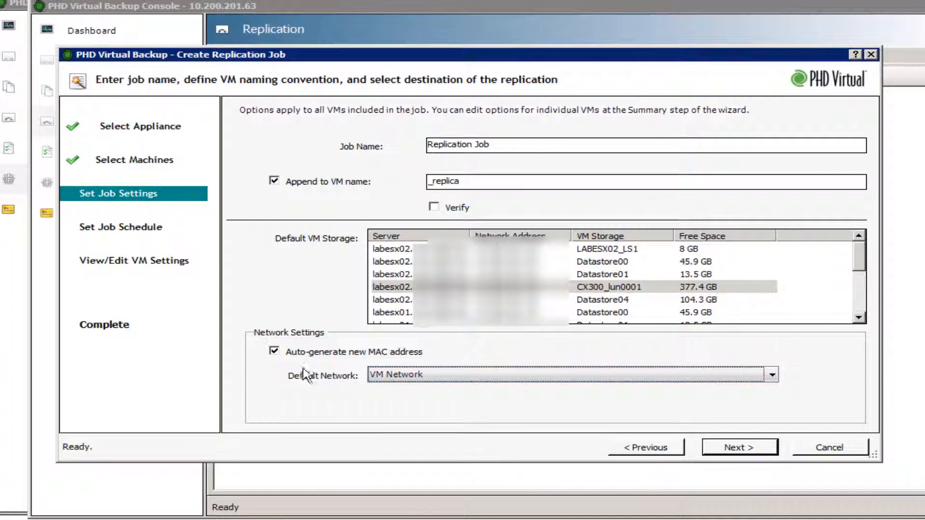
pyautogui.click(734, 446)
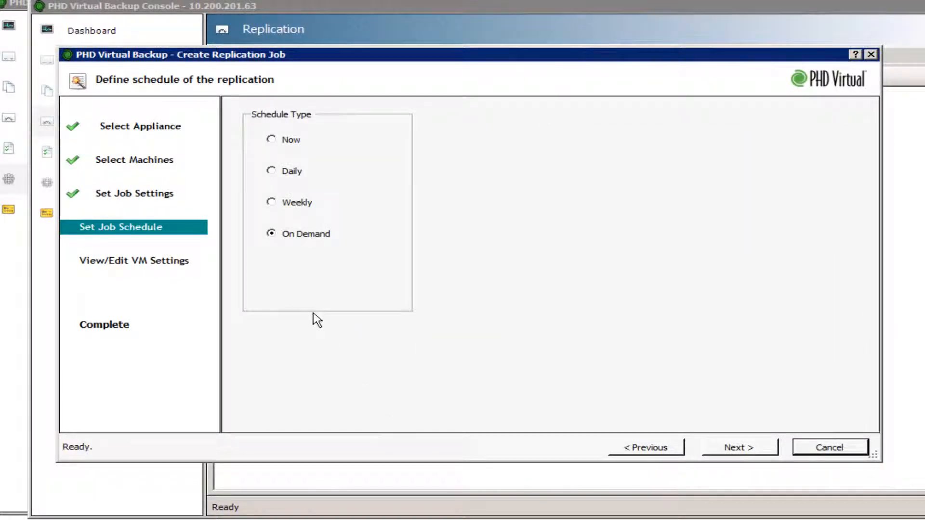
pyautogui.click(291, 203)
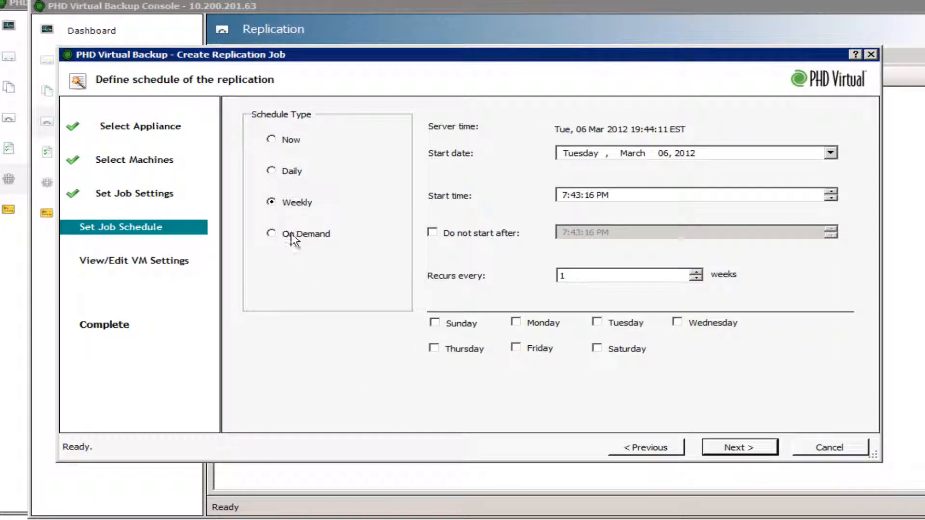
pyautogui.click(289, 171)
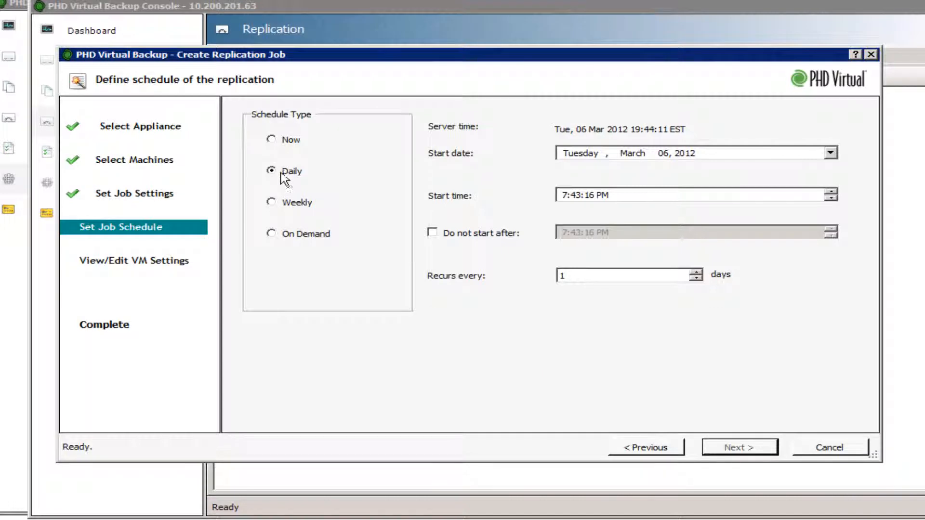
pyautogui.click(279, 144)
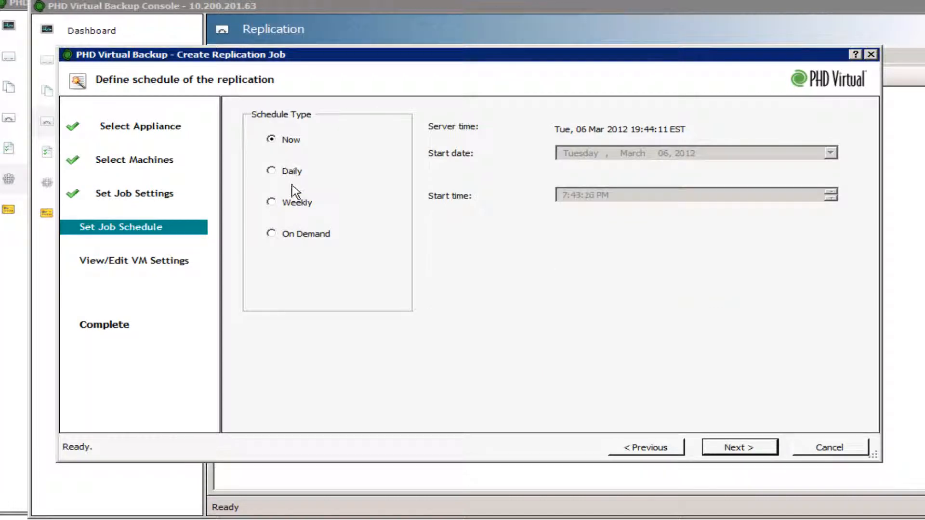
pyautogui.click(292, 181)
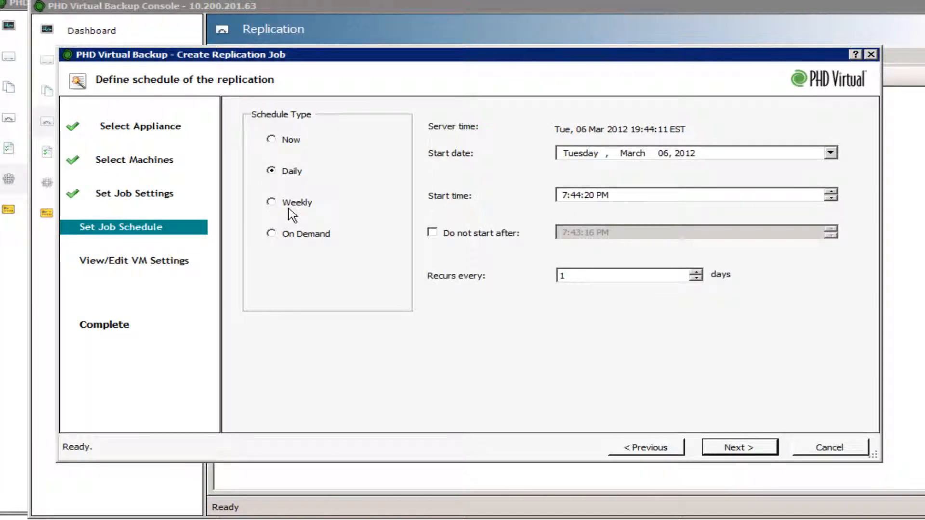
pyautogui.click(292, 207)
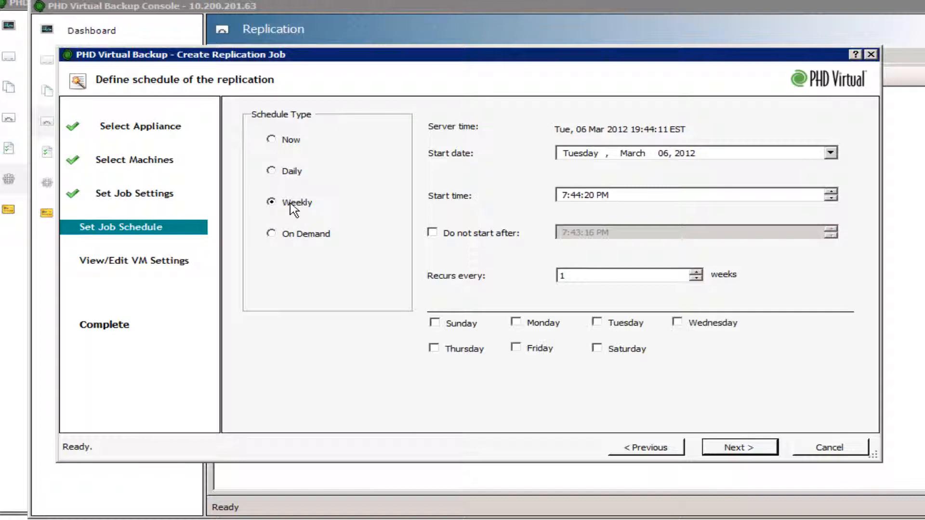
pyautogui.click(299, 241)
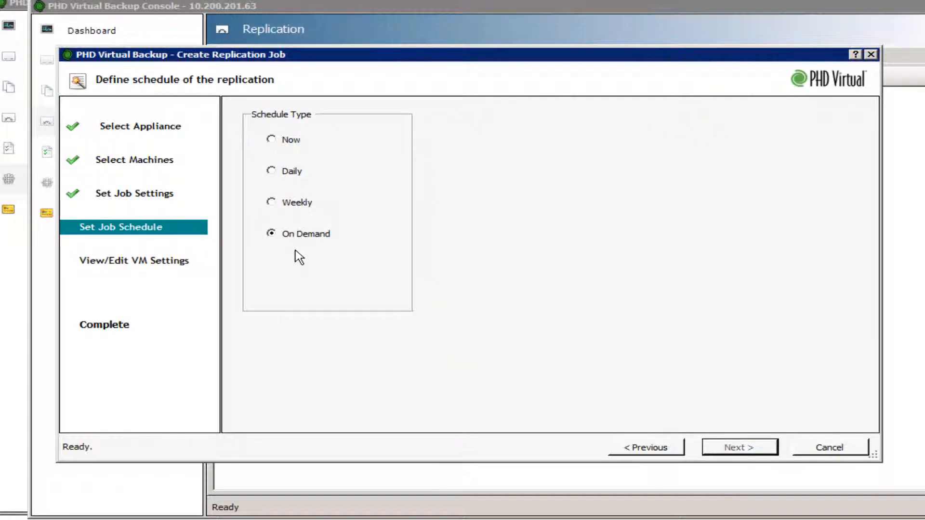
# Step: Schedule the replication job to run daily, keep the hard disks of both virtual machines selected, and submit the job
pyautogui.click(284, 178)
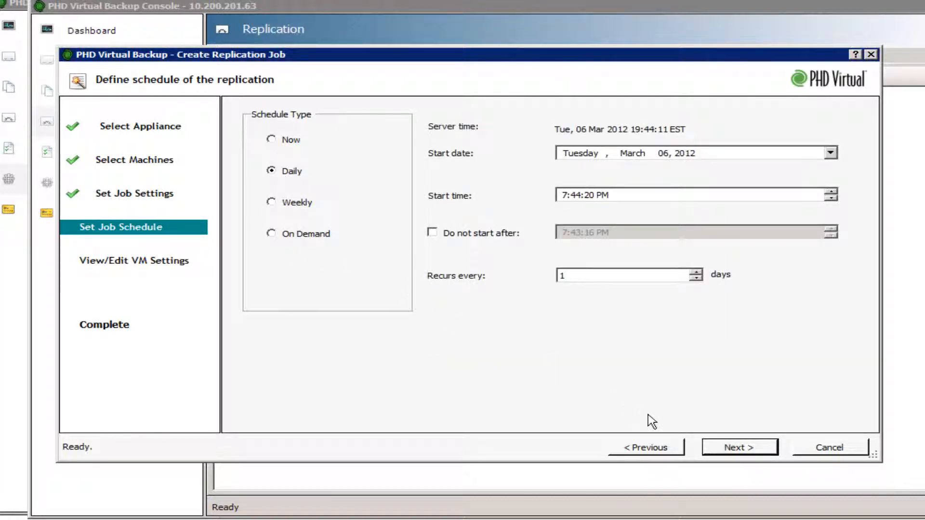
pyautogui.click(749, 447)
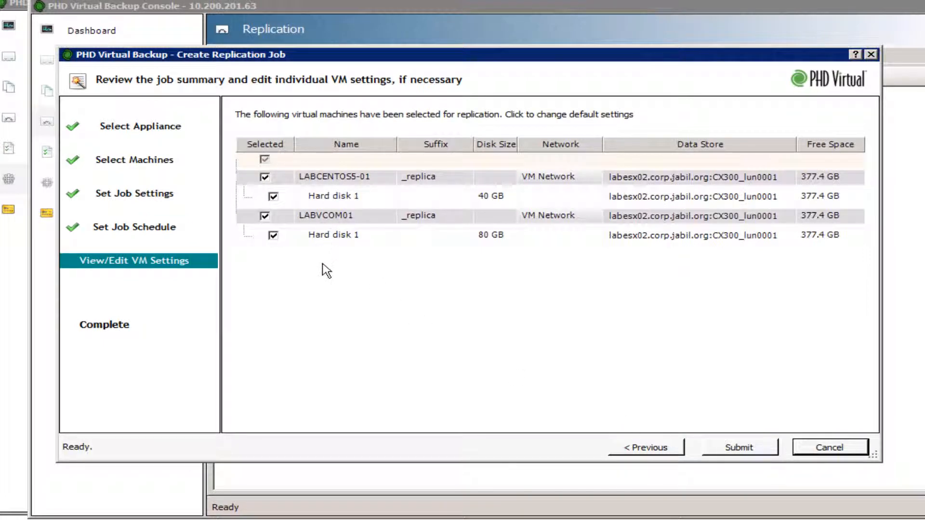
pyautogui.click(273, 195)
pyautogui.click(274, 198)
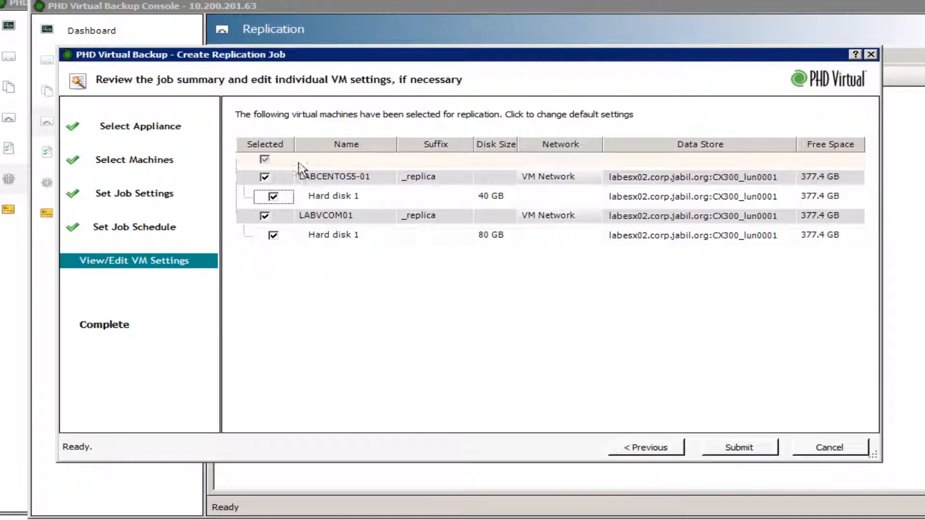
pyautogui.click(748, 453)
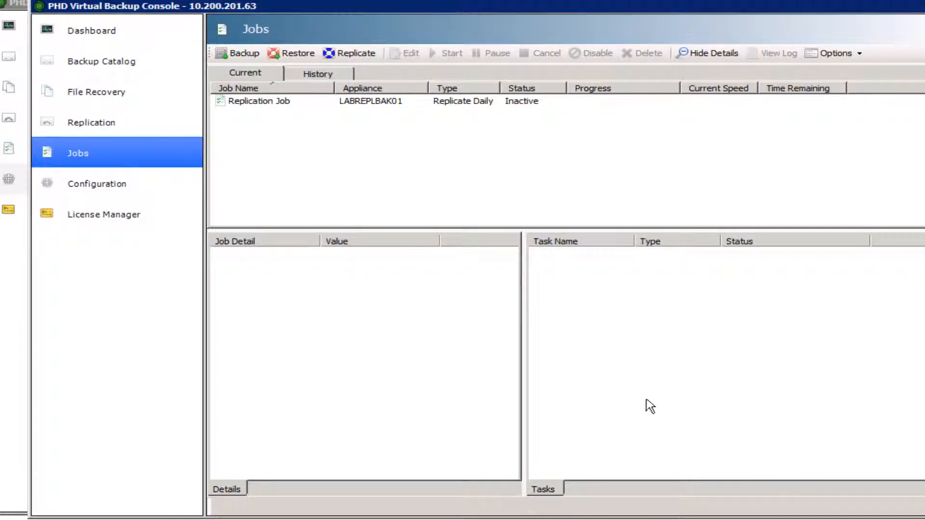
# Step: Start the daily Replication Job on LABREPLBAK01 immediately from the list of current jobs
pyautogui.click(268, 138)
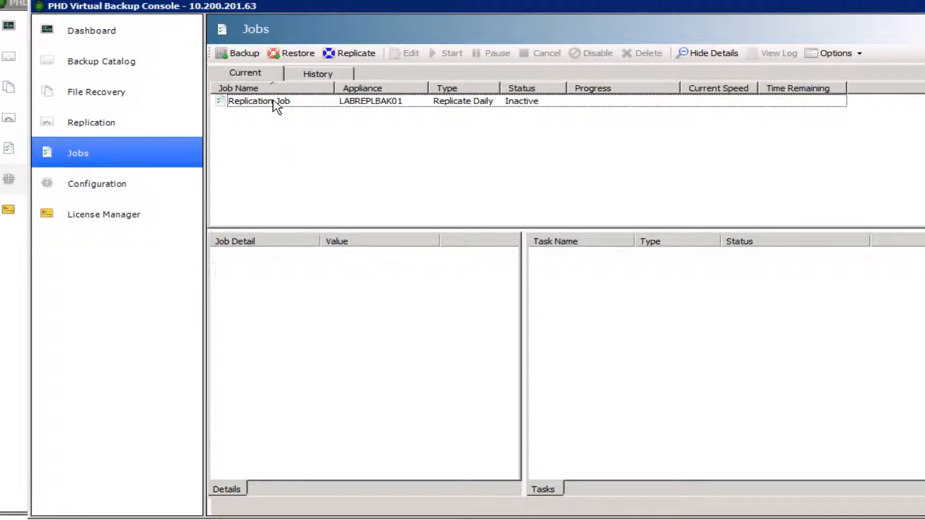
pyautogui.click(277, 104)
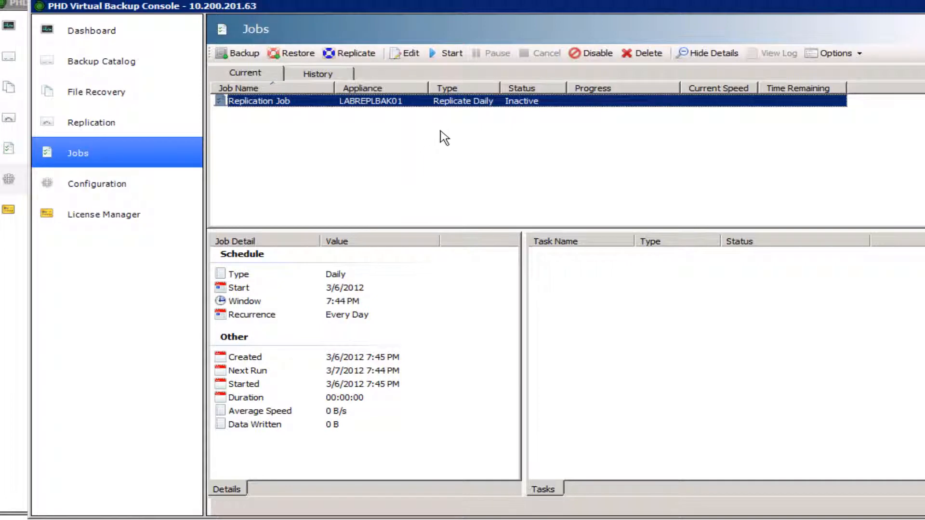
pyautogui.click(447, 54)
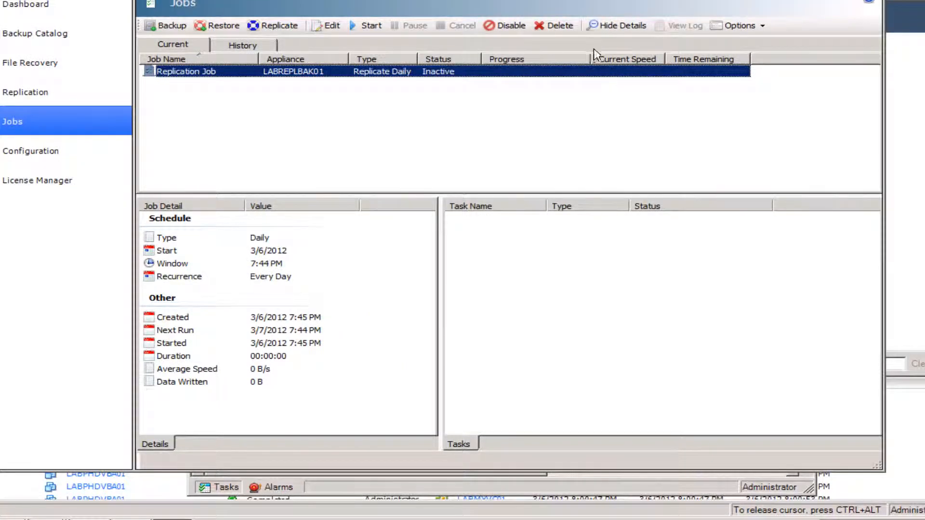
# Step: Open the job history and examine the schedule details and tasks of the most recent Replication Job run
pyautogui.click(361, 115)
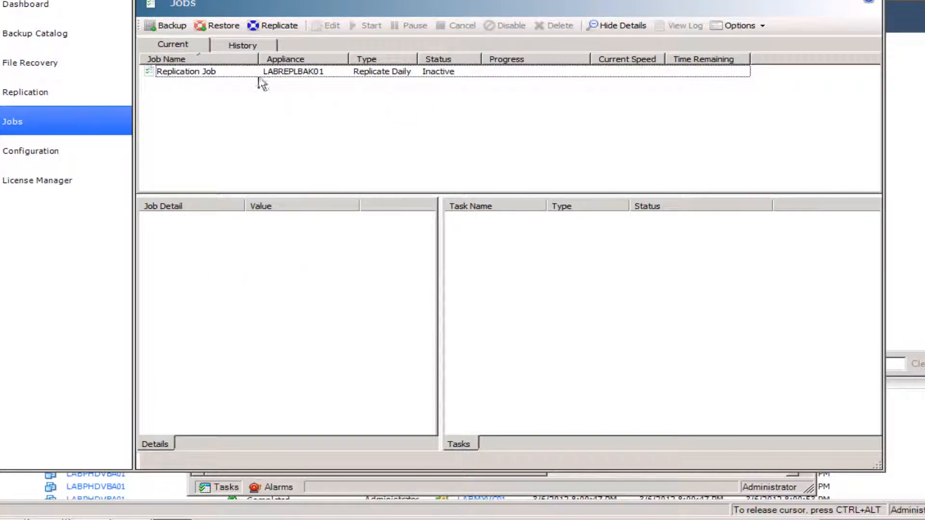
pyautogui.click(251, 45)
pyautogui.click(209, 73)
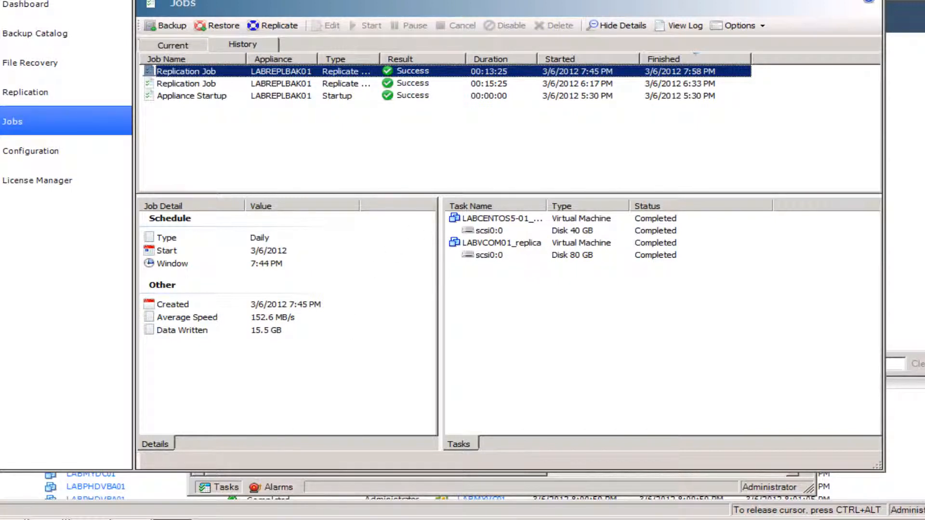
# Step: Switch to the LABVCTR01 vSphere Client and examine the LABCENTOS5-01_replica and LABVCOM01_replica virtual machines
pyautogui.click(47, 519)
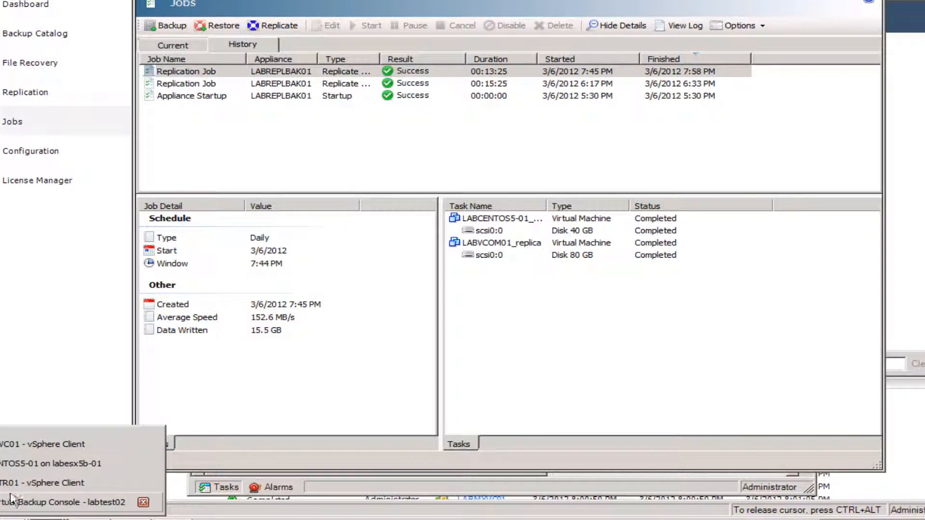
pyautogui.click(14, 484)
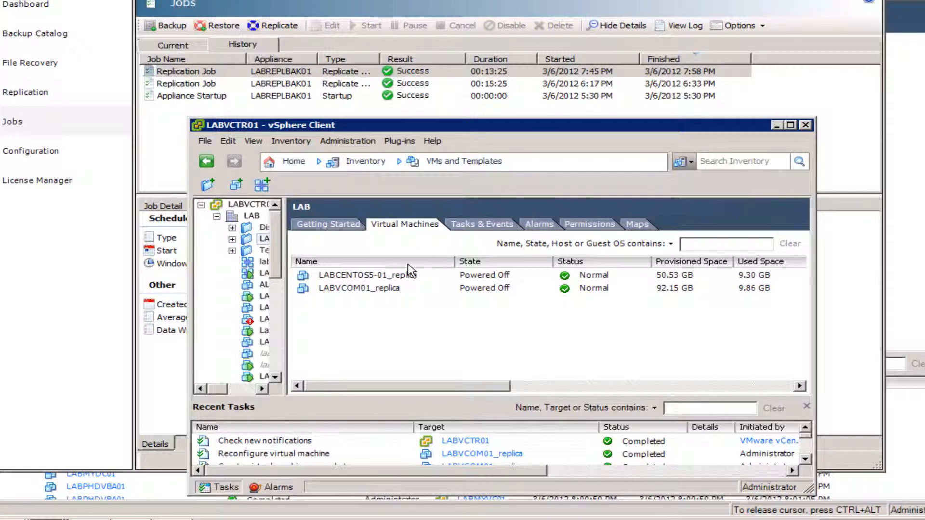
pyautogui.click(383, 288)
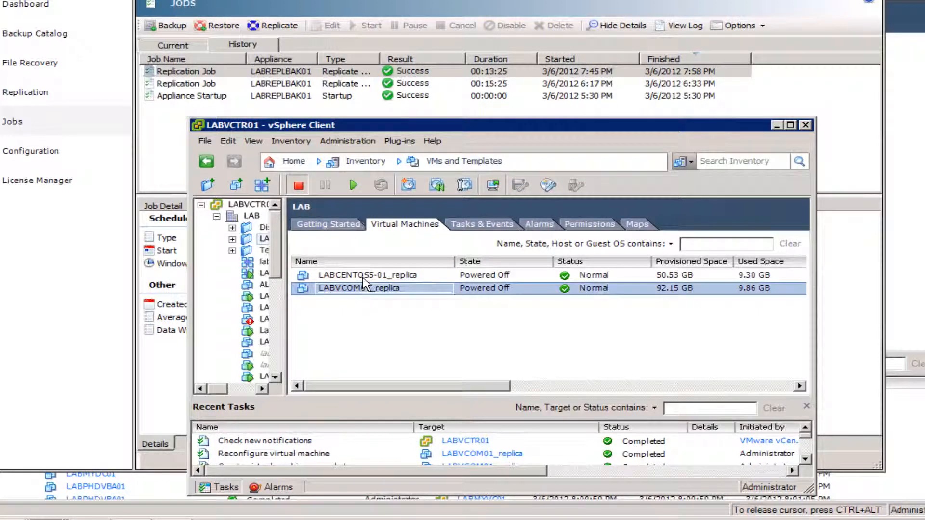
pyautogui.press('Up')
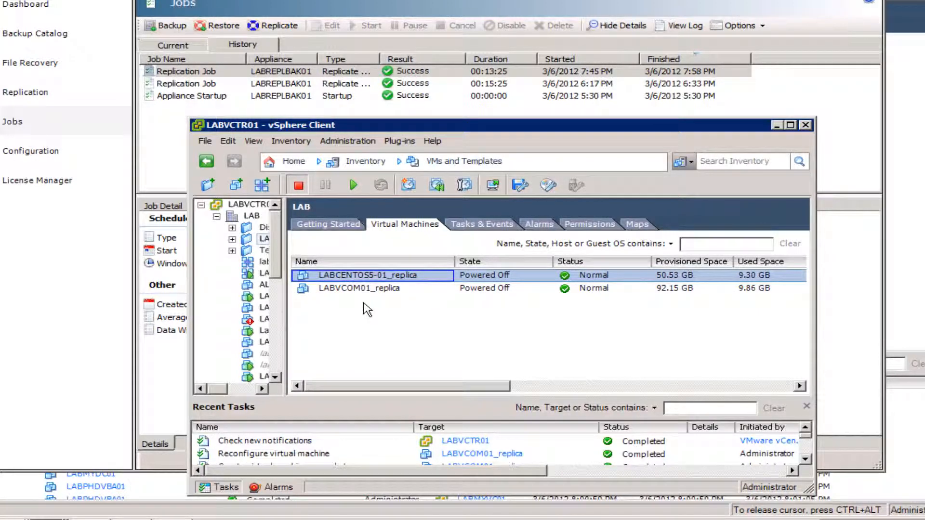
pyautogui.click(365, 290)
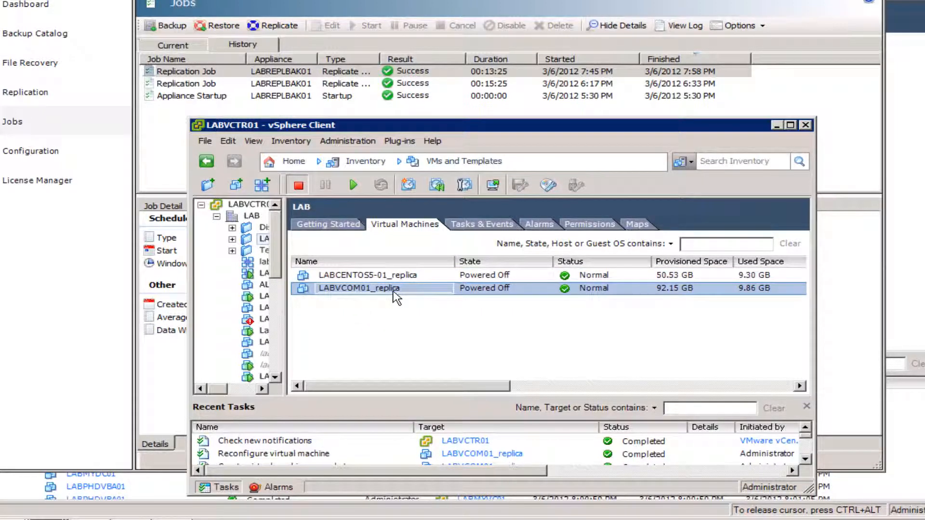
pyautogui.click(344, 276)
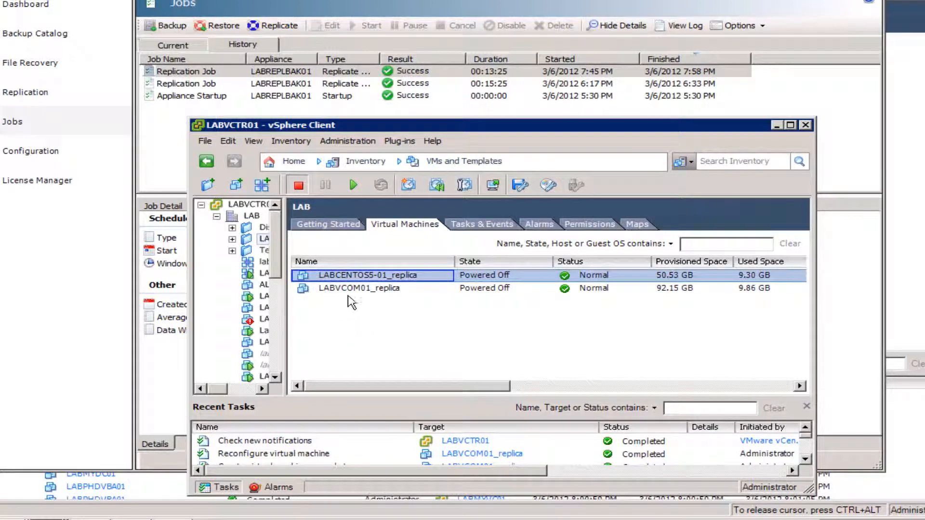
pyautogui.click(352, 289)
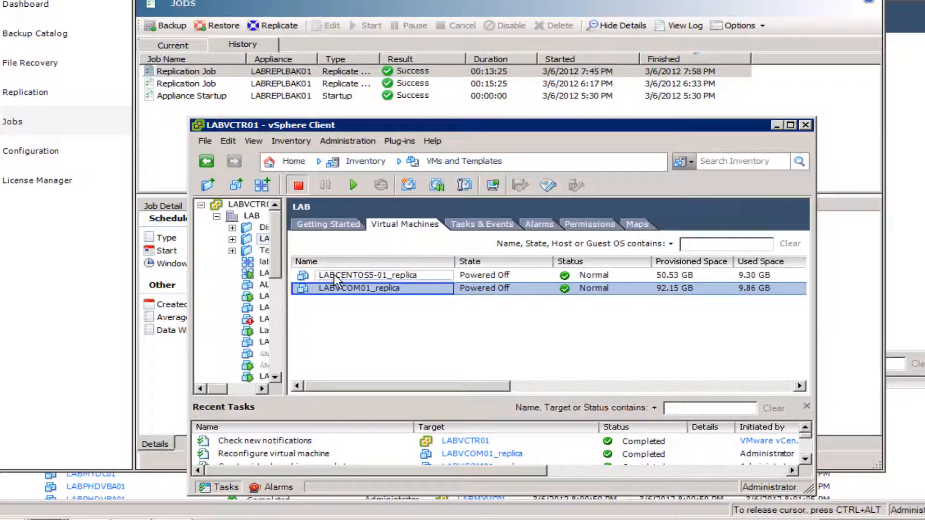
# Step: Return to the PHD Virtual Backup Console, open the list of replicated virtual machines, and refresh it
pyautogui.click(154, 168)
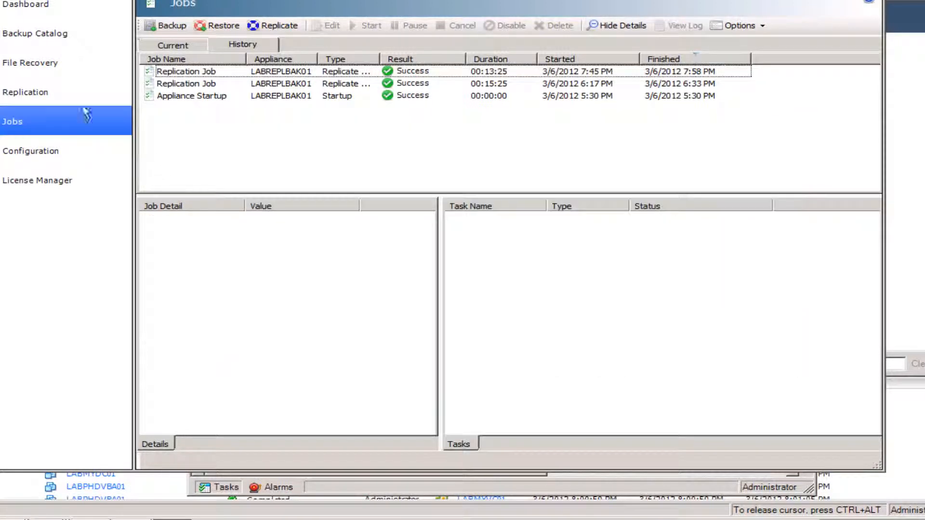
pyautogui.click(30, 93)
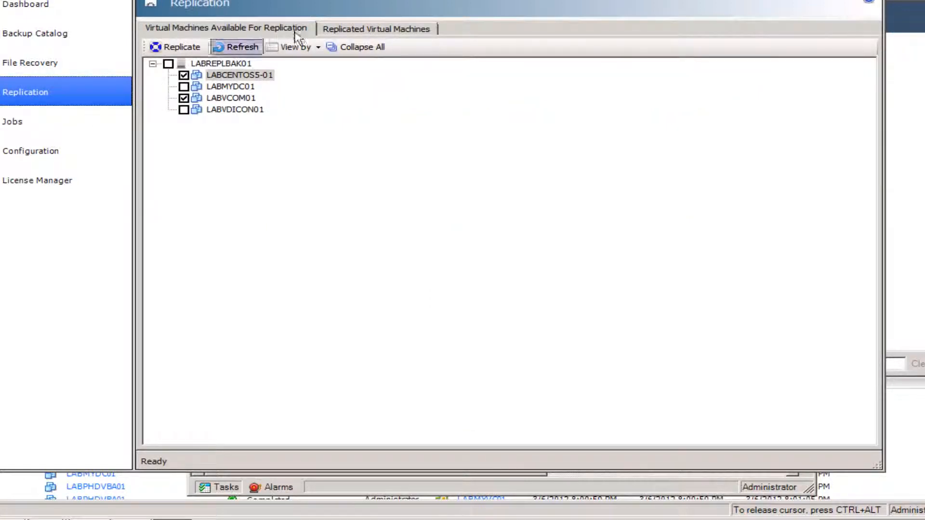
pyautogui.click(351, 29)
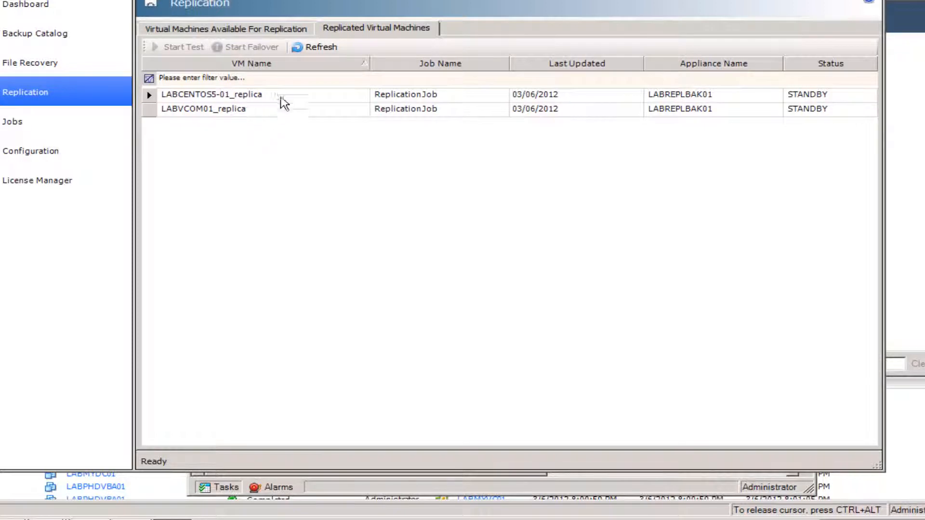
pyautogui.click(311, 47)
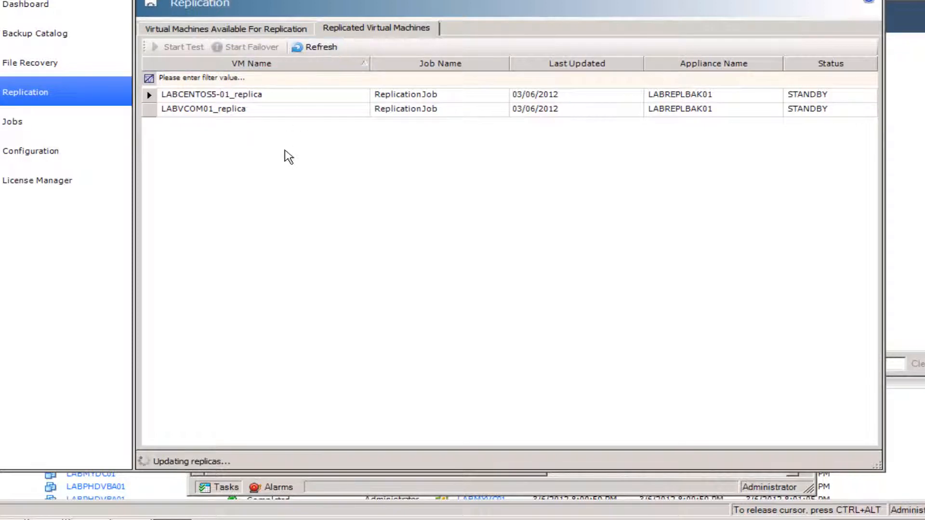
pyautogui.click(311, 47)
# Step: Start a replica test for LABVCOM01_replica and accept the VM testing warning
pyautogui.click(255, 110)
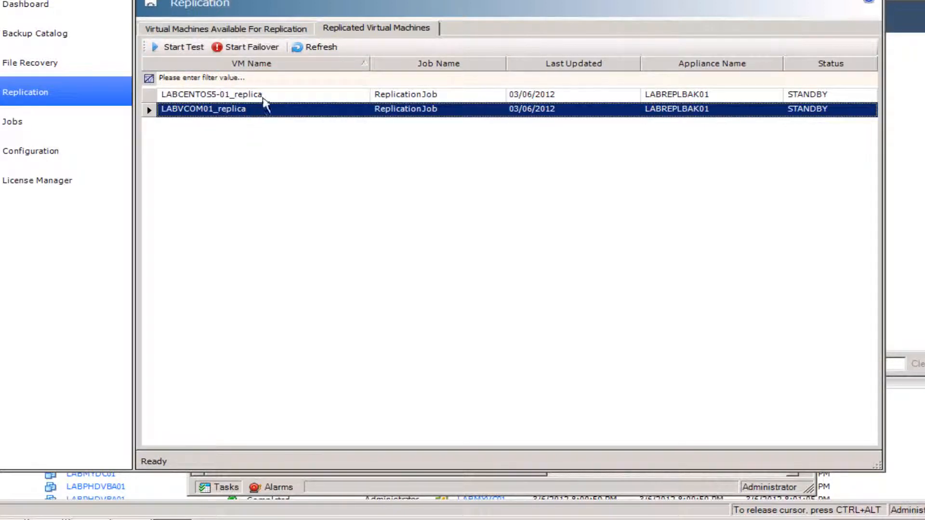
pyautogui.press('Up')
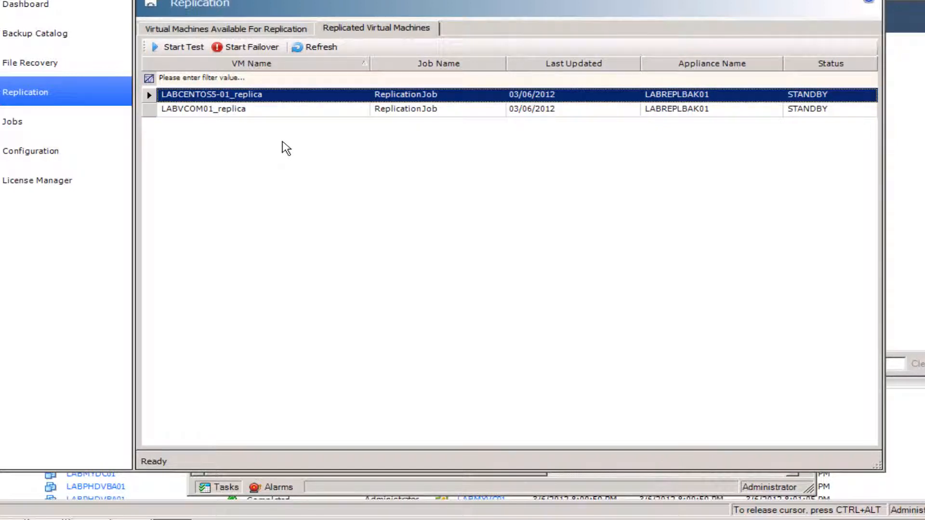
pyautogui.click(218, 111)
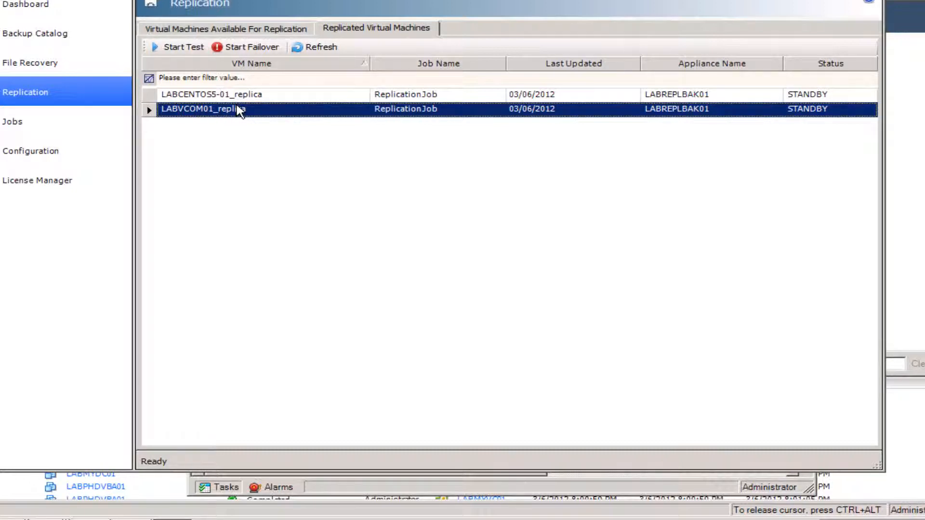
pyautogui.click(183, 47)
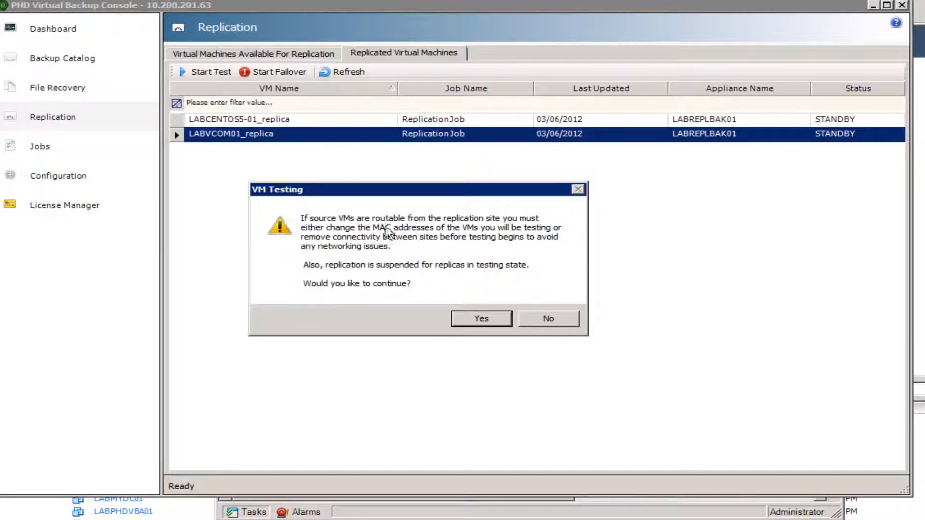
pyautogui.click(488, 322)
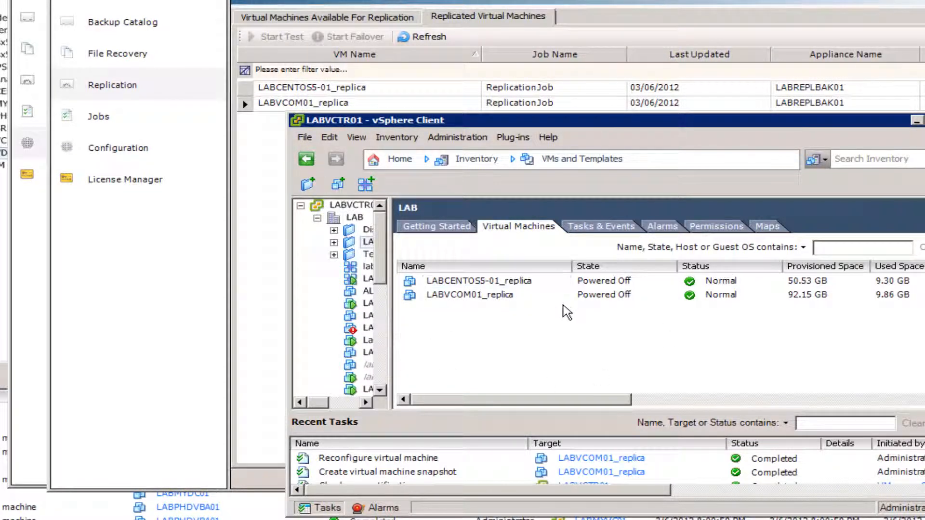
# Step: Open the Snapshot Manager for LABVCOM01_replica in the LABVCTR01 vSphere Client to examine its snapshots
pyautogui.click(441, 296)
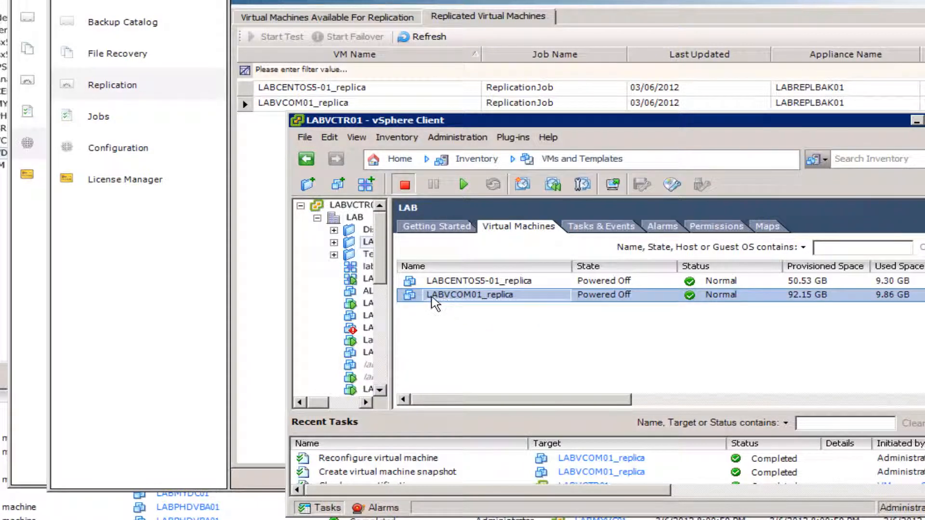
pyautogui.rightClick(446, 296)
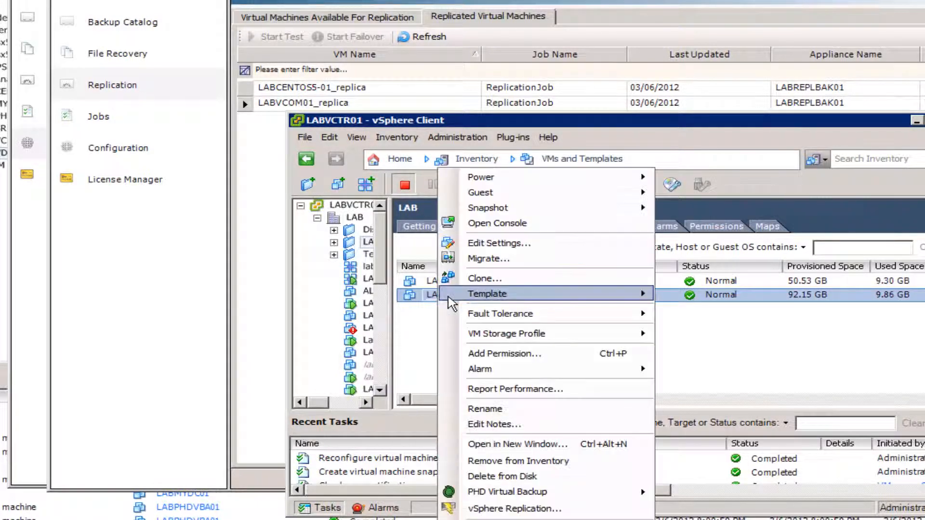
pyautogui.moveTo(482, 210)
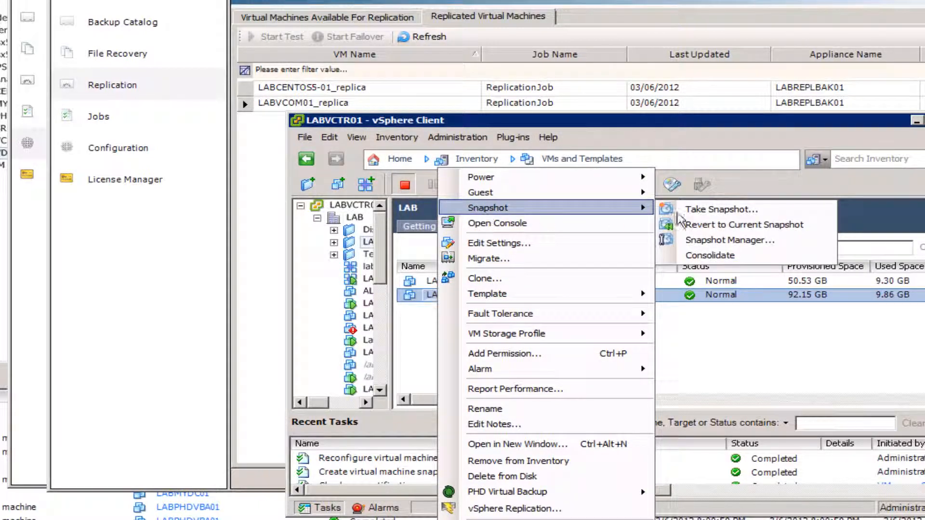
pyautogui.click(704, 240)
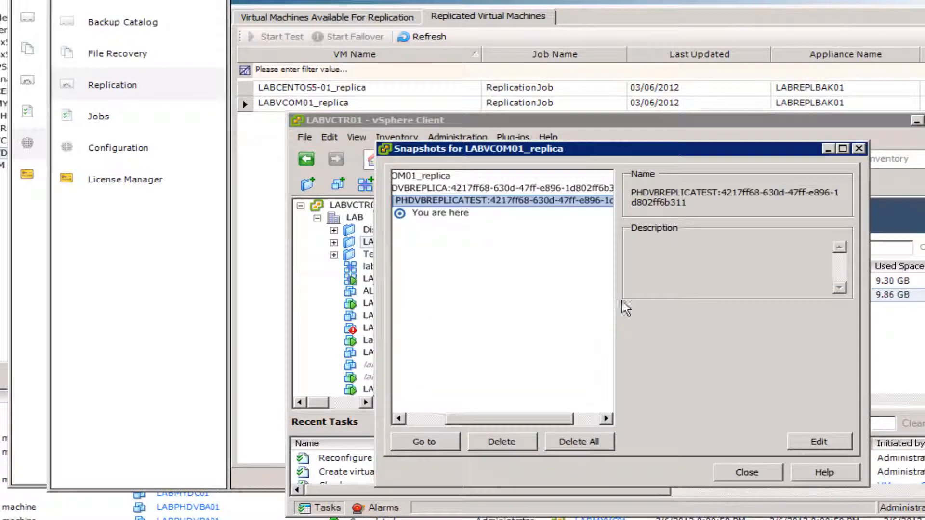
# Step: Close the LABVCOM01_replica snapshot window after viewing the full snapshot tree, and power on that replica
pyautogui.click(438, 419)
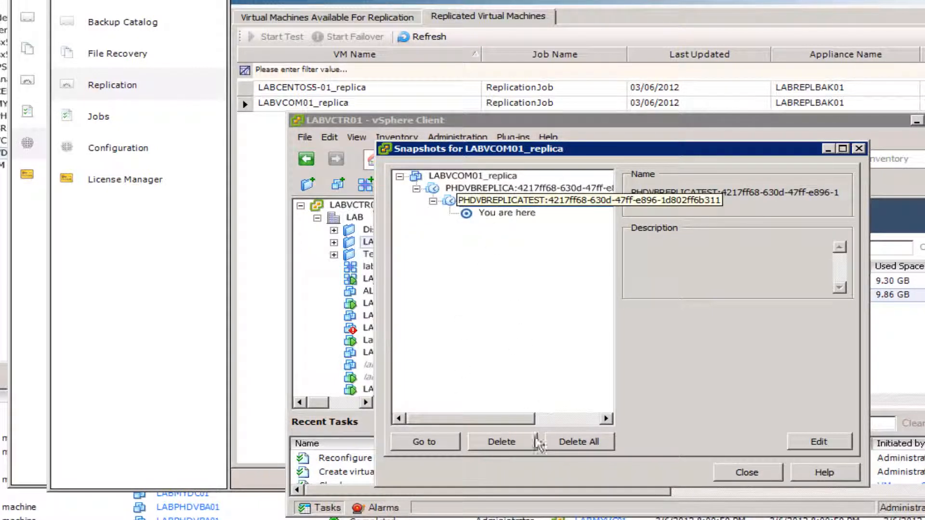
pyautogui.click(727, 474)
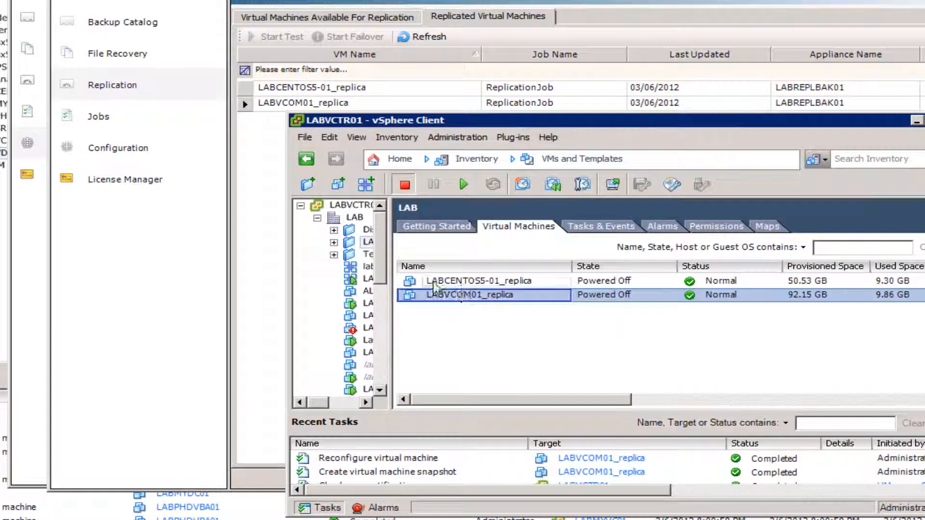
pyautogui.click(487, 297)
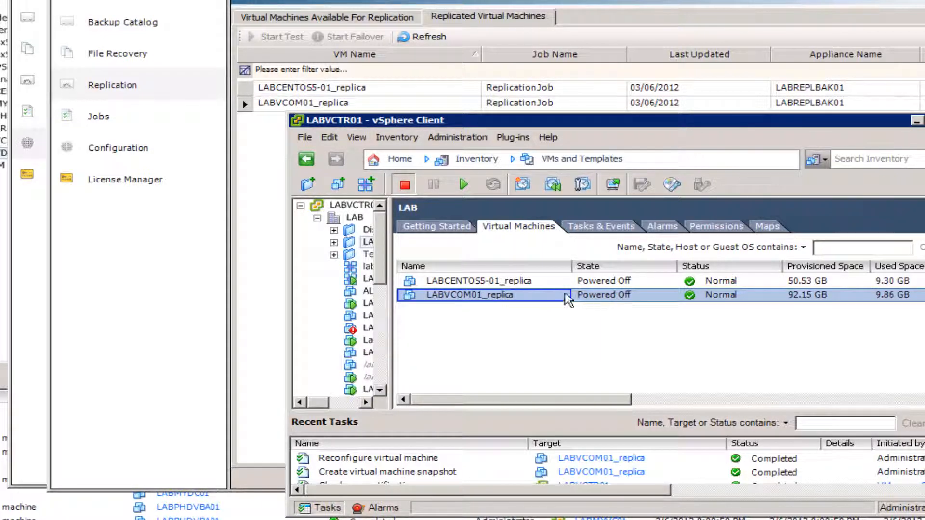
pyautogui.click(464, 189)
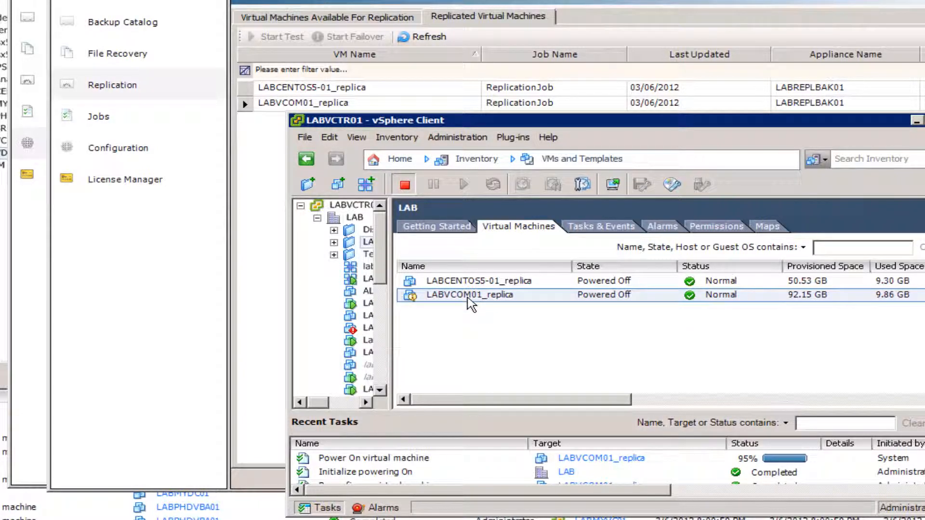
# Step: Open the summary of LABVCOM01_replica and answer the virtual machine message with "I copied it"
pyautogui.click(749, 313)
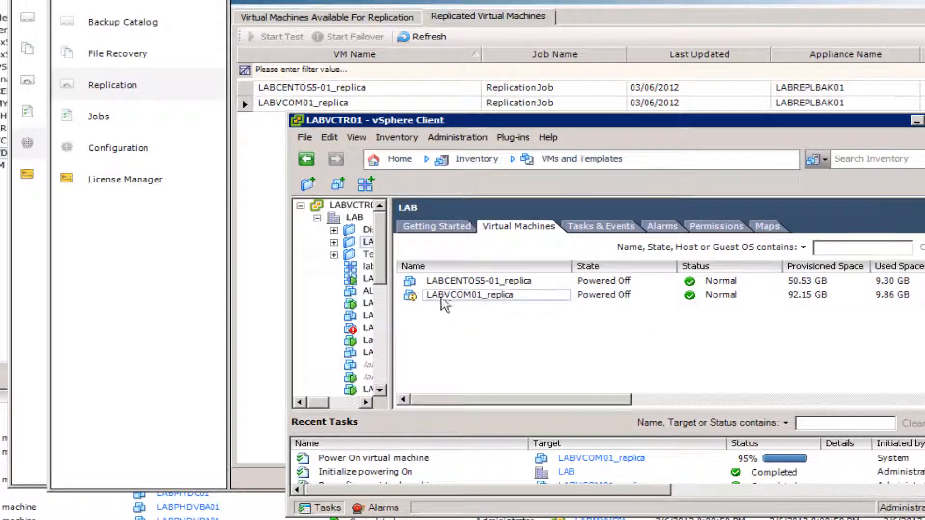
pyautogui.doubleClick(410, 295)
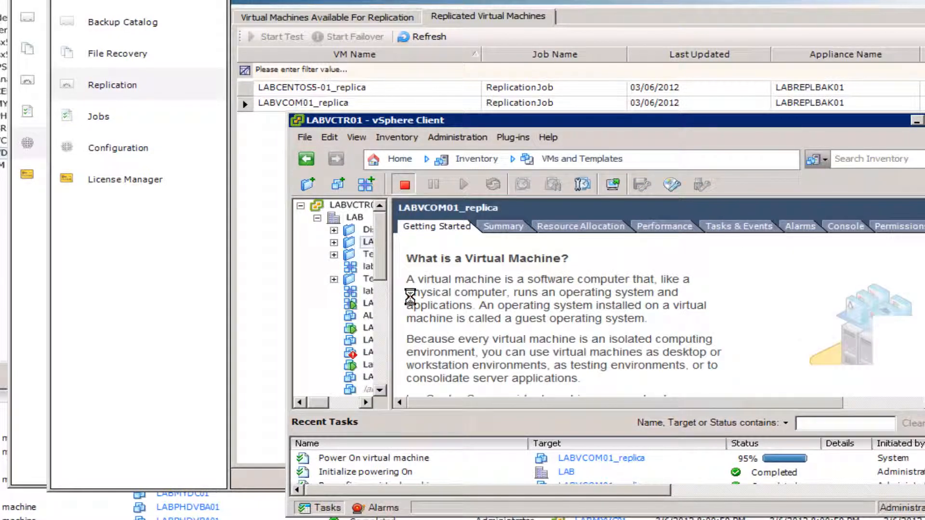
pyautogui.click(504, 227)
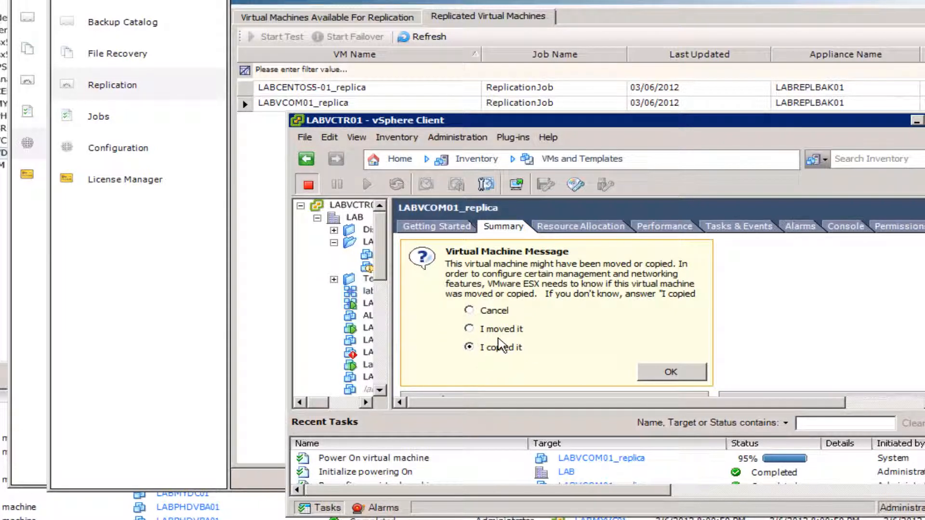
pyautogui.click(655, 374)
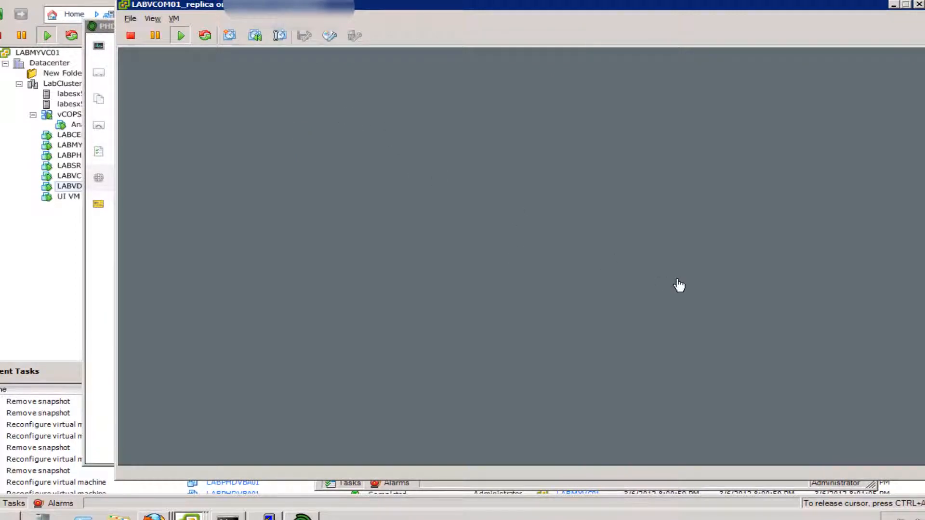
# Step: Log on to Windows in the LABVCOM01_replica console as Administrator with the account password, and submit the Shutdown Event Tracker with a comment
pyautogui.click(174, 19)
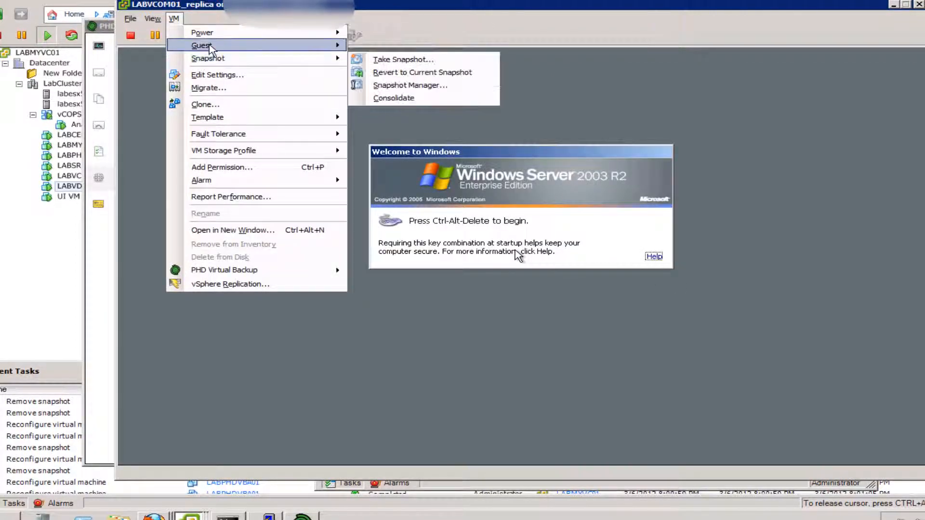
pyautogui.moveTo(318, 45)
pyautogui.click(383, 58)
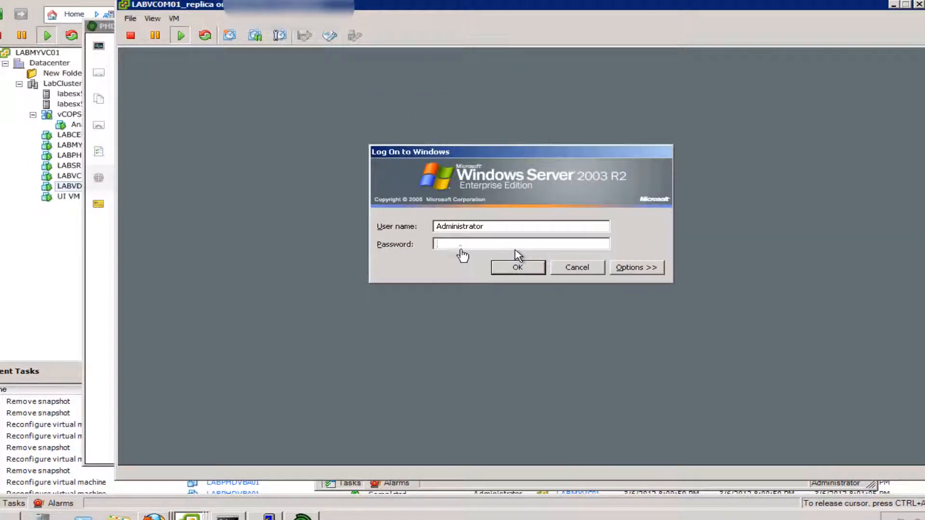
pyautogui.click(517, 255)
pyautogui.write('••••')
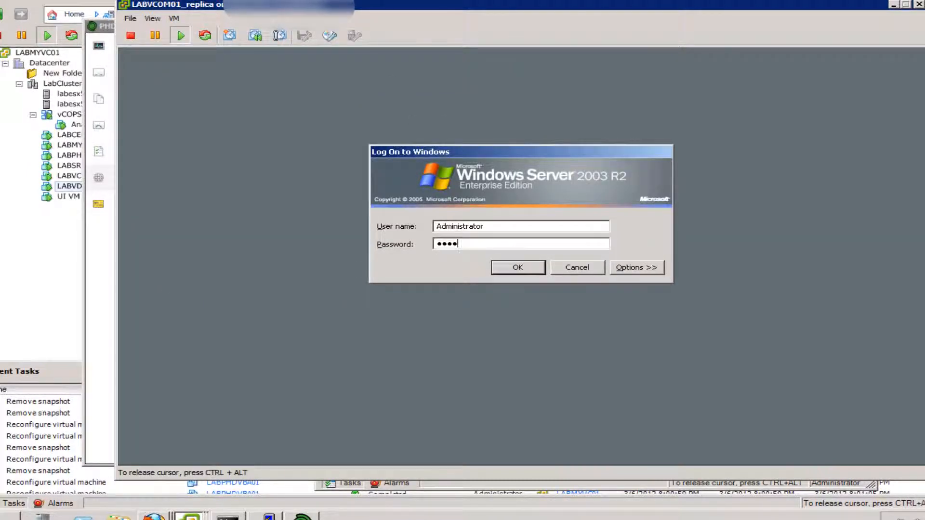
pyautogui.write('••••••')
pyautogui.press('Return')
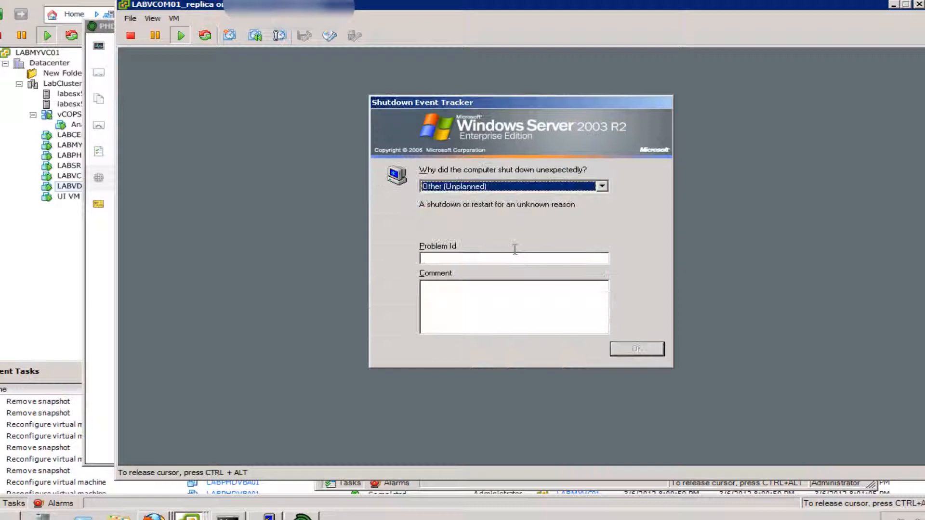
pyautogui.click(482, 299)
pyautogui.click(627, 352)
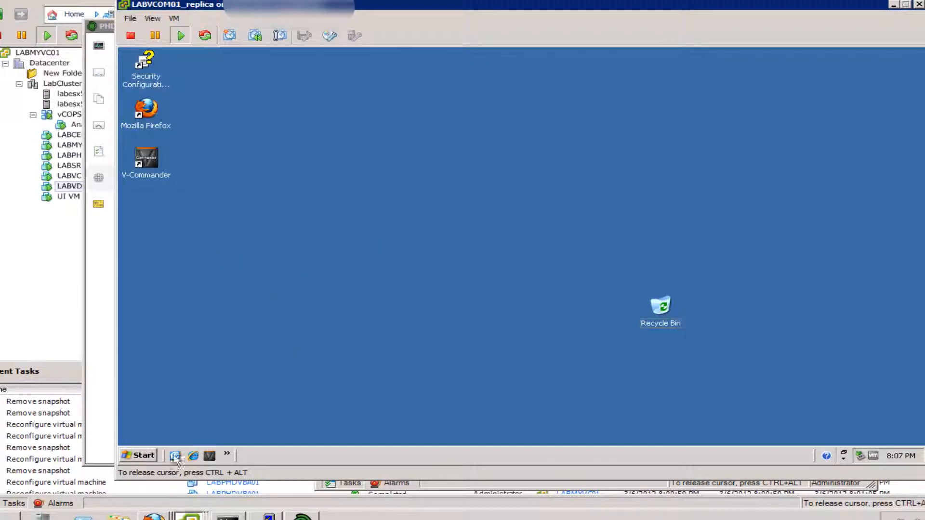
# Step: Examine the list of installed programs on the replica's Windows desktop
pyautogui.click(147, 458)
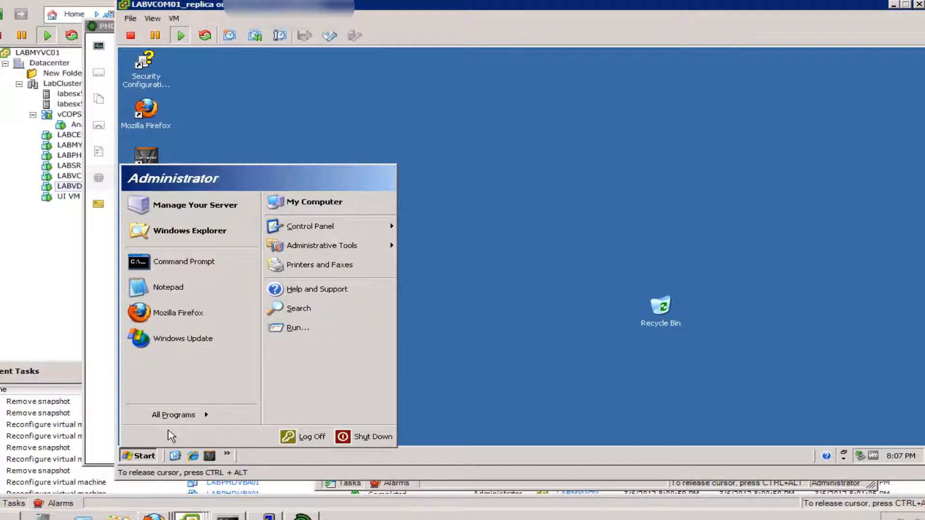
pyautogui.moveTo(183, 420)
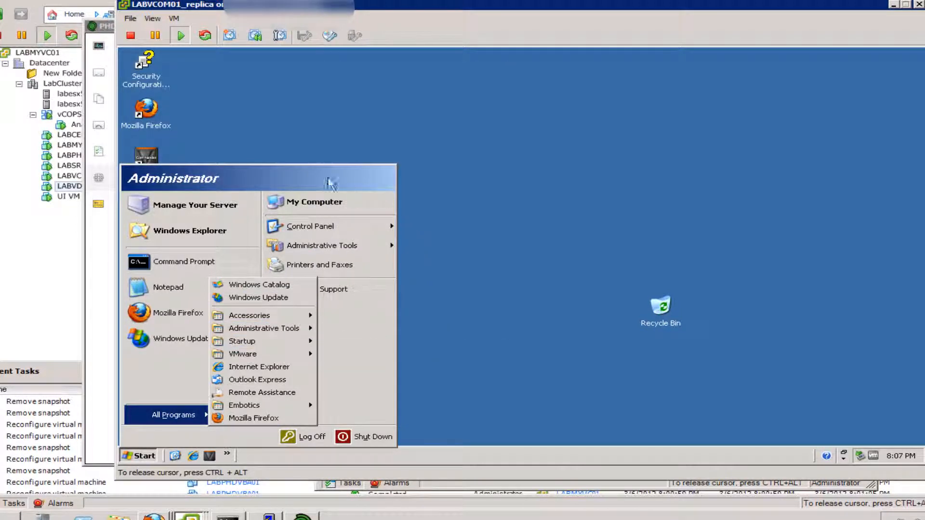
pyautogui.click(478, 351)
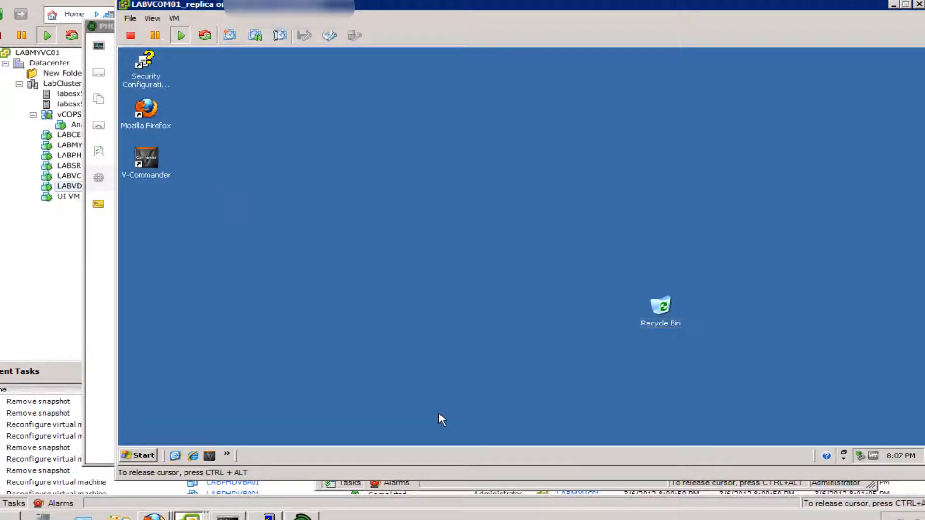
# Step: Shut down Windows in the LABVCOM01_replica console as Other (Planned), with a comment
pyautogui.click(143, 457)
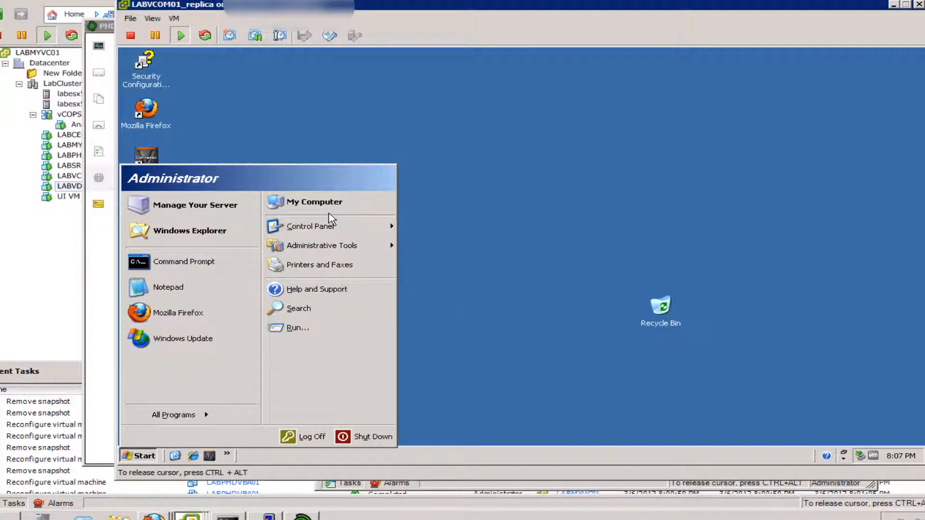
pyautogui.moveTo(282, 236)
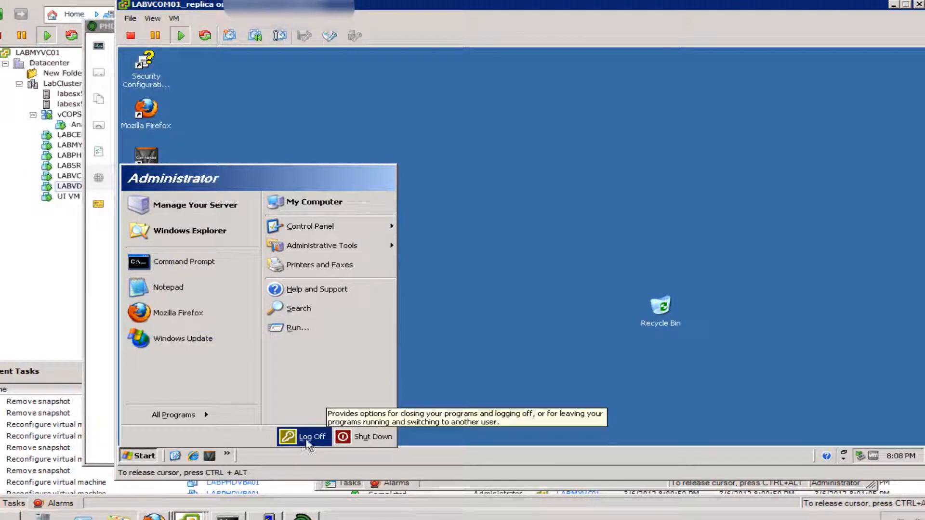
pyautogui.click(357, 437)
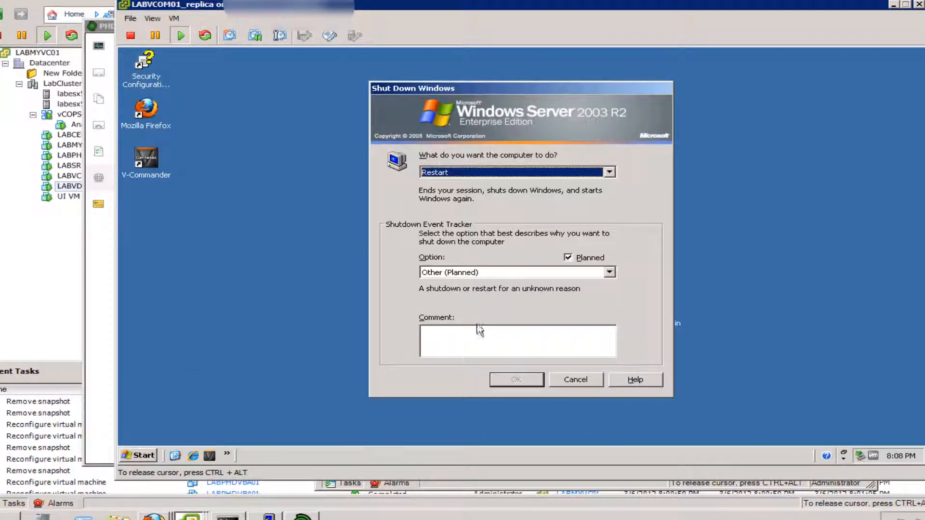
pyautogui.click(474, 173)
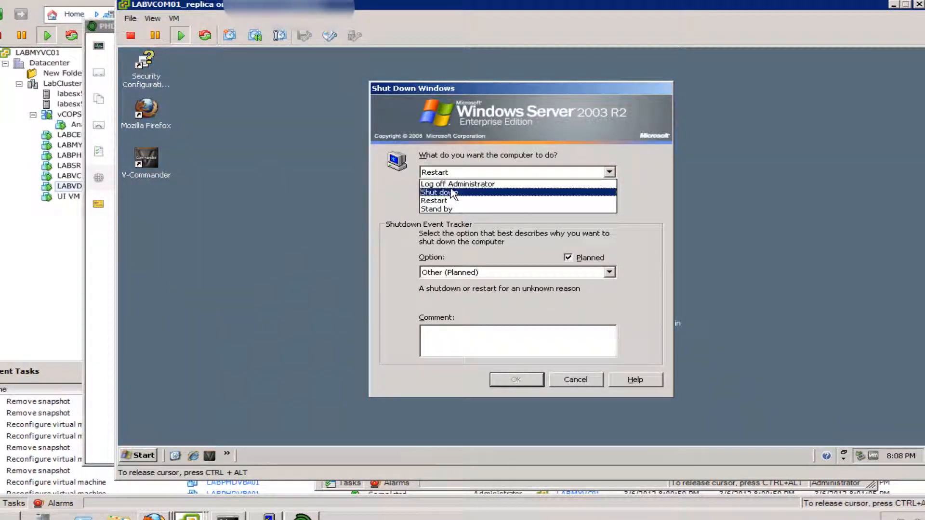
pyautogui.click(449, 192)
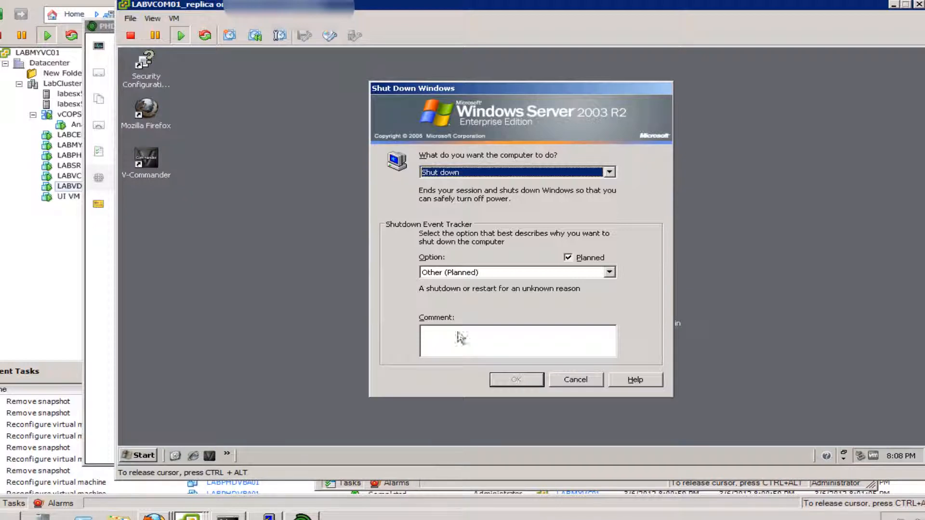
pyautogui.click(483, 354)
pyautogui.click(516, 379)
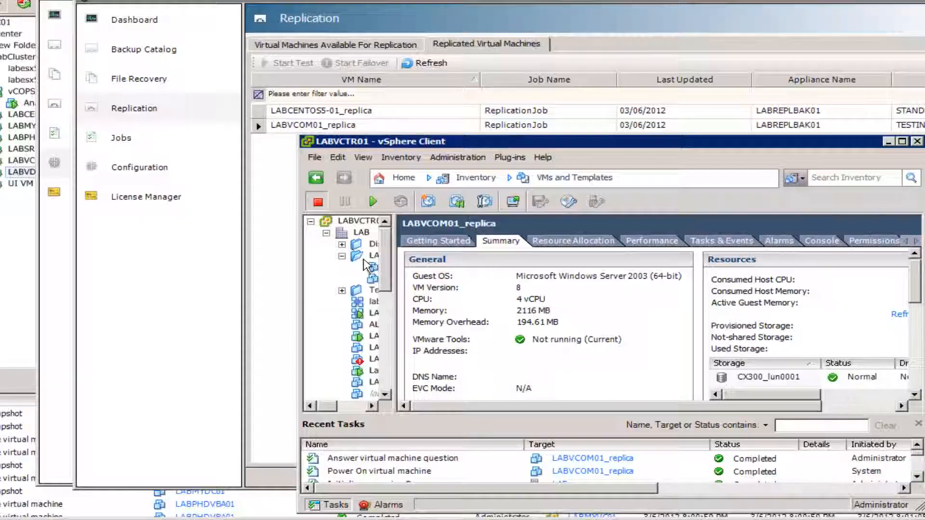
# Step: Check LABVCOM01_replica in the vSphere virtual machine list, and stop its replica test in the PHD Virtual Backup Console
pyautogui.click(372, 255)
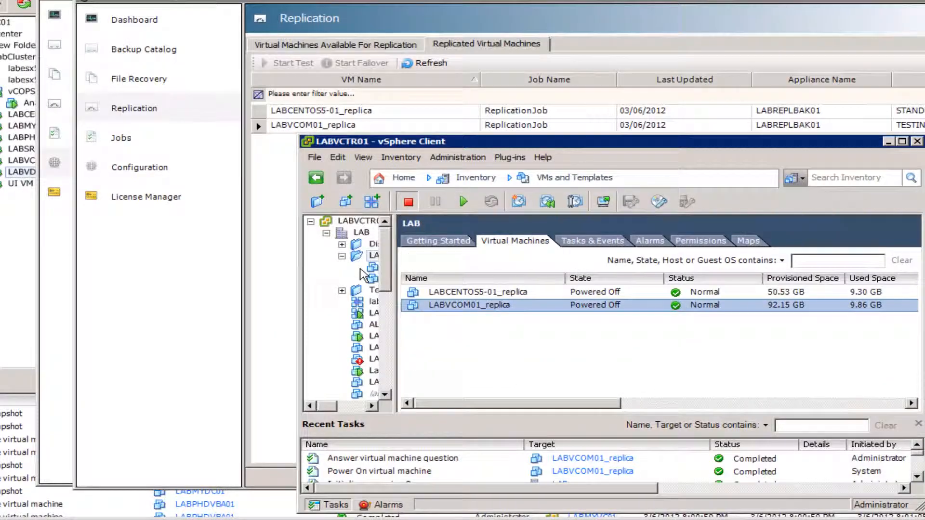
pyautogui.click(462, 305)
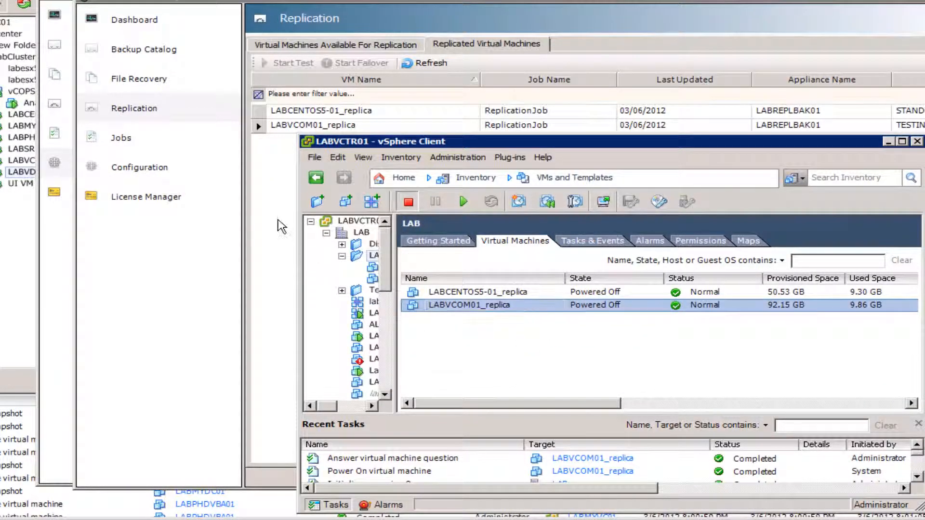
pyautogui.click(280, 125)
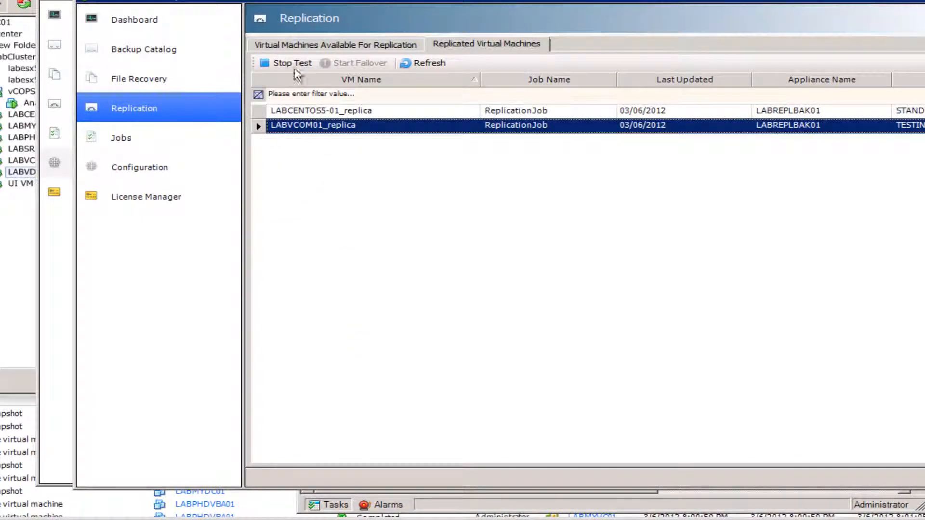
pyautogui.click(291, 64)
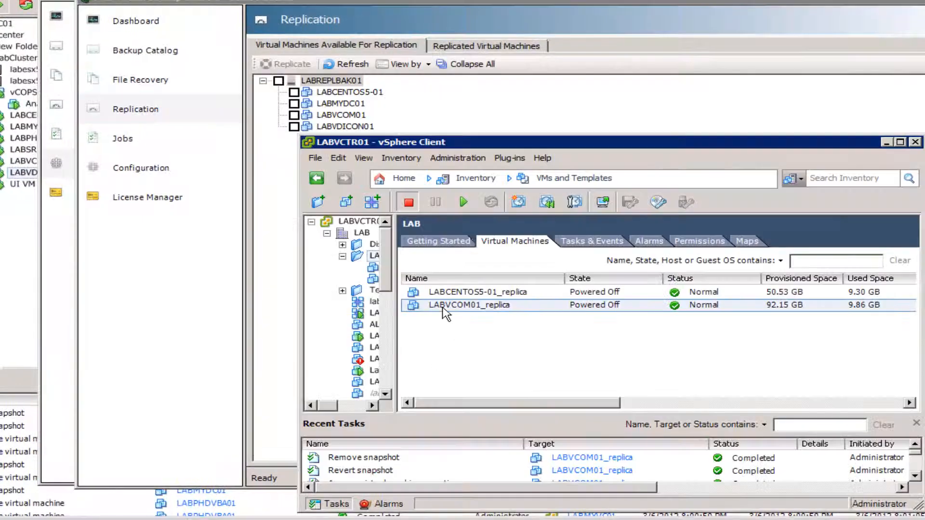
# Step: Examine the snapshots of LABVCOM01_replica in the LABVCTR01 vSphere Client's Snapshot Manager, and close it
pyautogui.rightClick(443, 304)
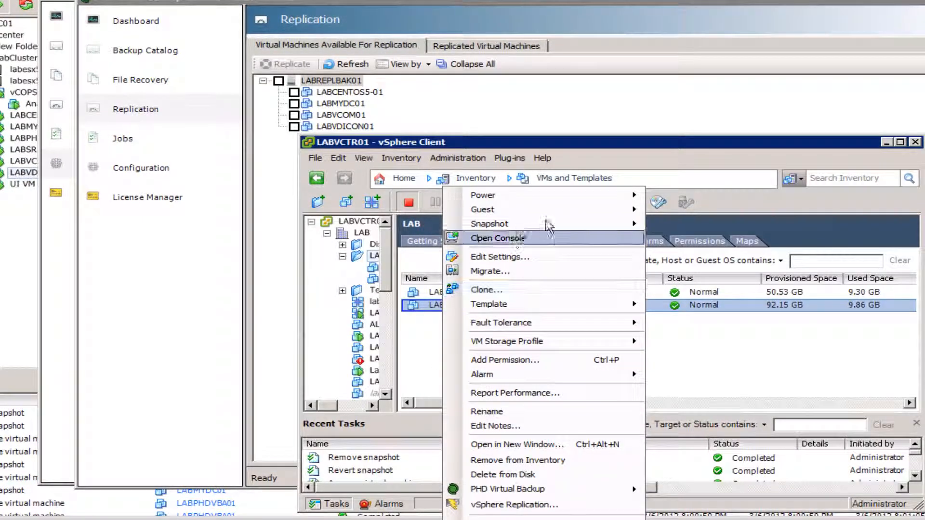
pyautogui.moveTo(598, 224)
pyautogui.click(693, 259)
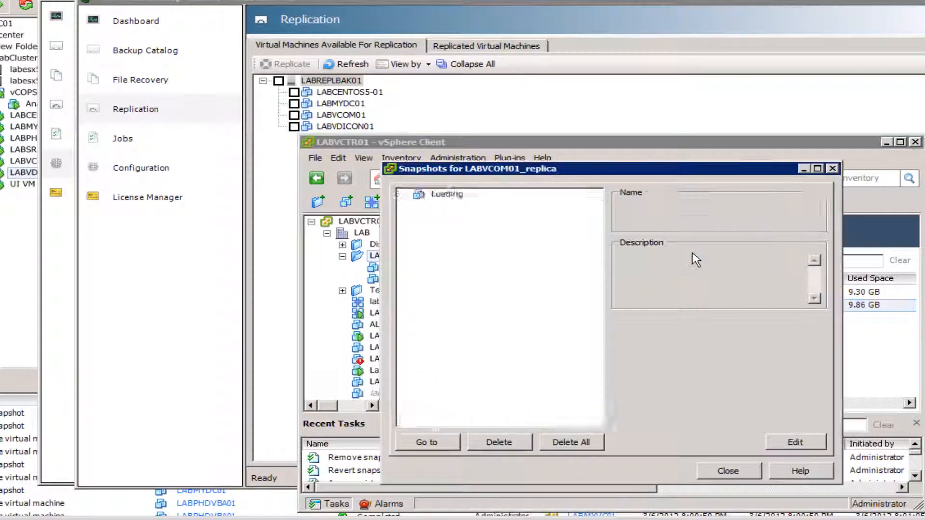
pyautogui.click(432, 422)
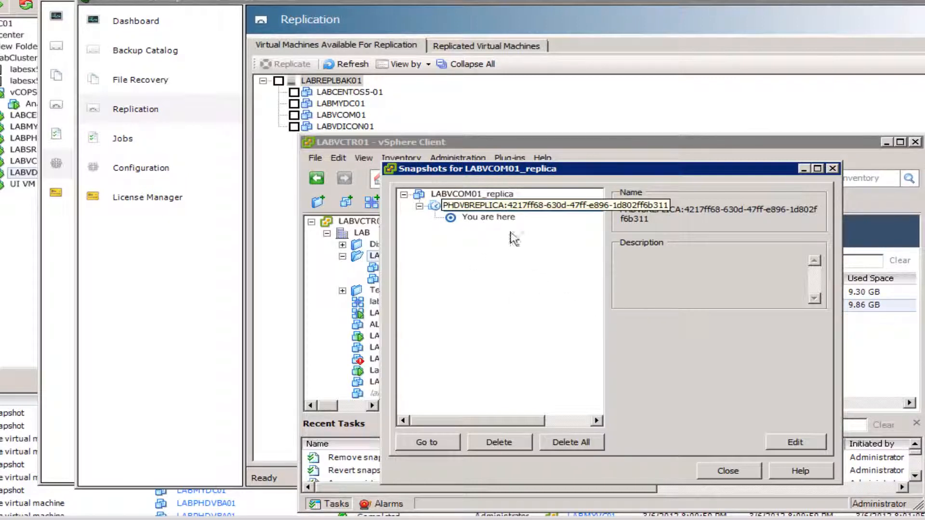
pyautogui.click(705, 476)
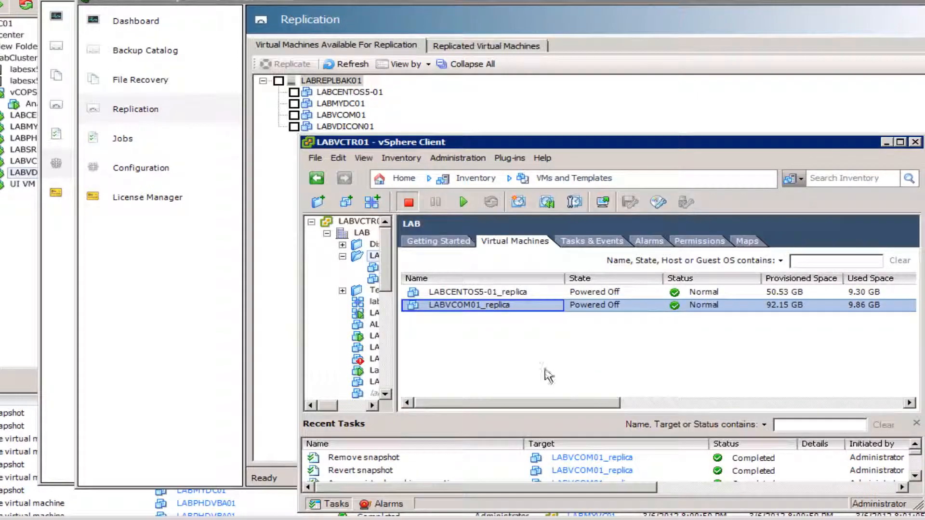
pyautogui.click(527, 366)
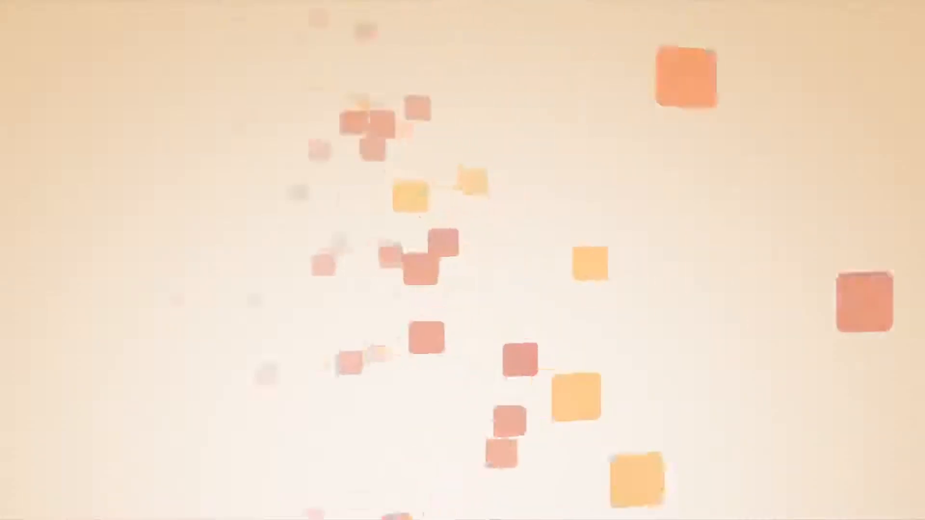